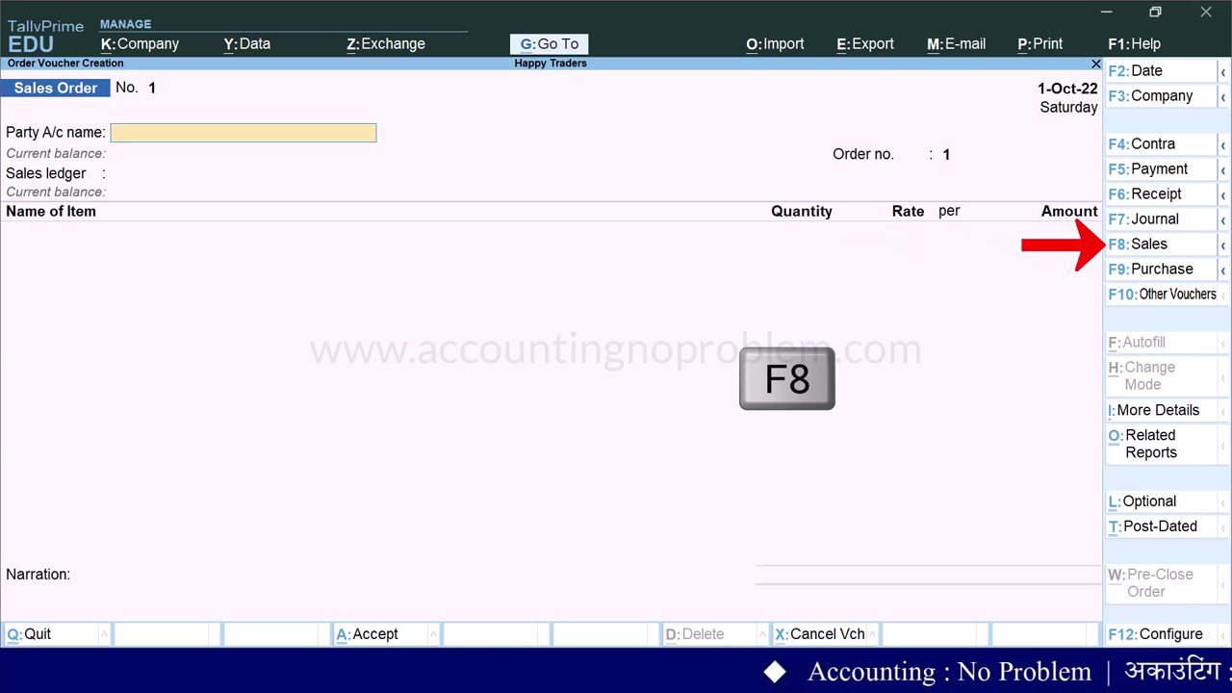
Step: Start a sales voucher, mark it as optional and set its date to 2-10-2022
key(F8)
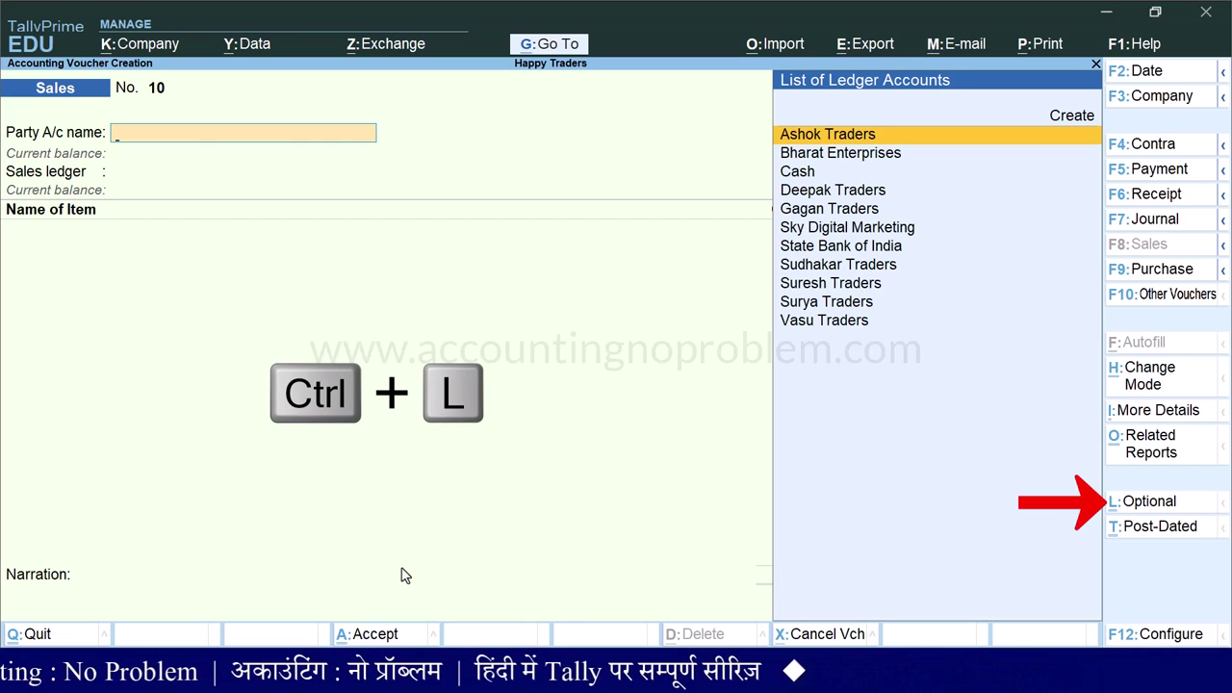
key(ctrl+l)
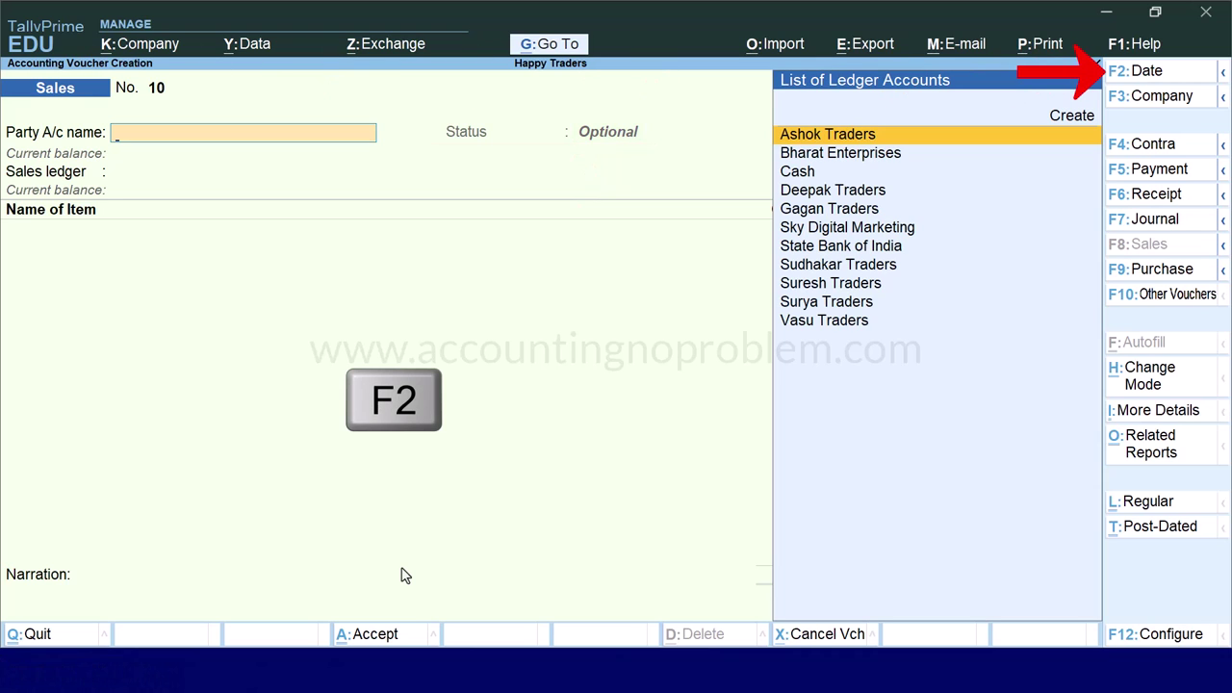
key(F2)
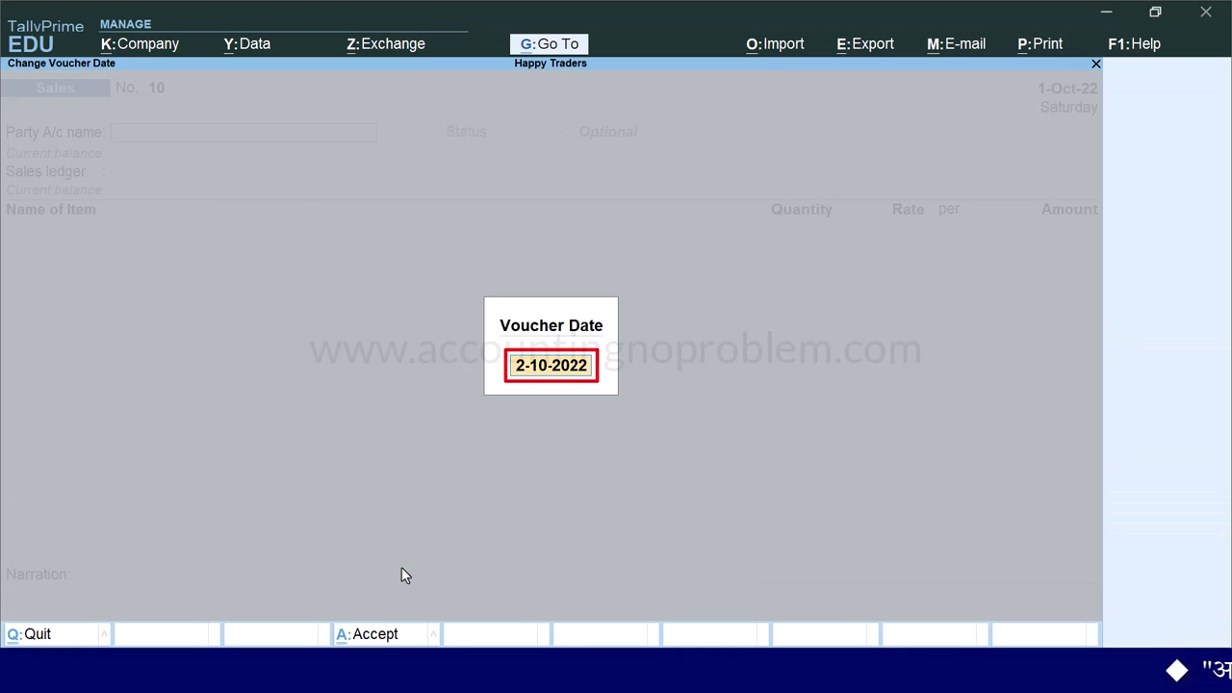
text(2.10)
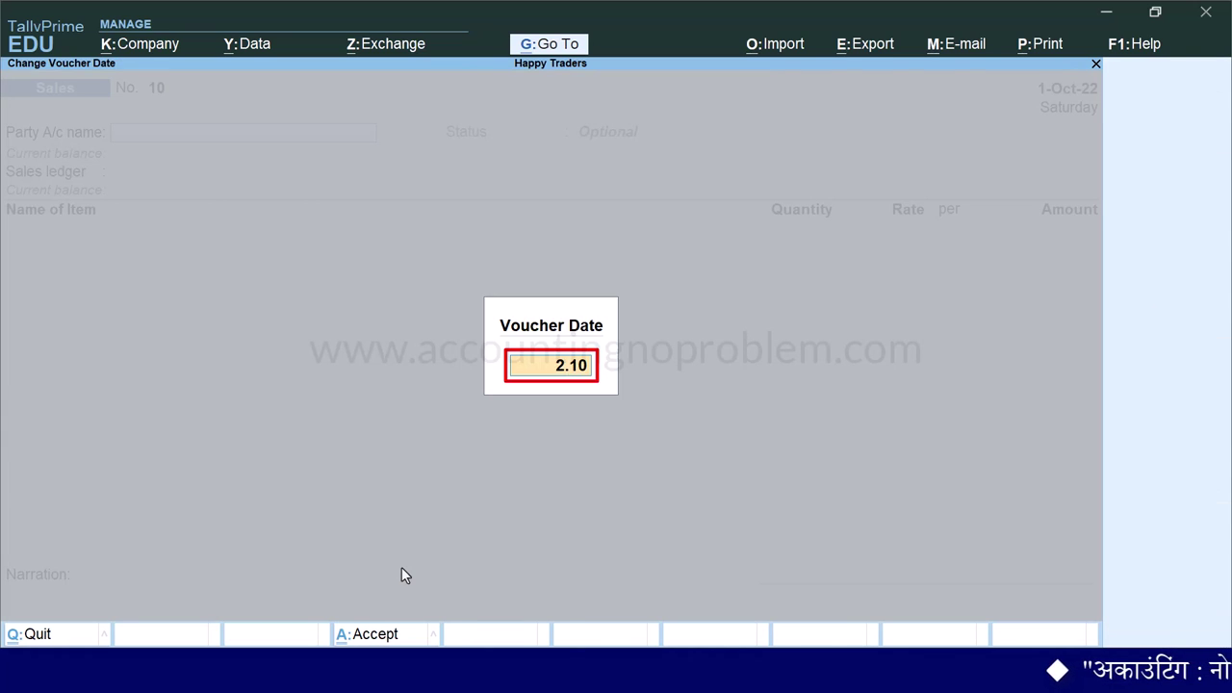
key(Return)
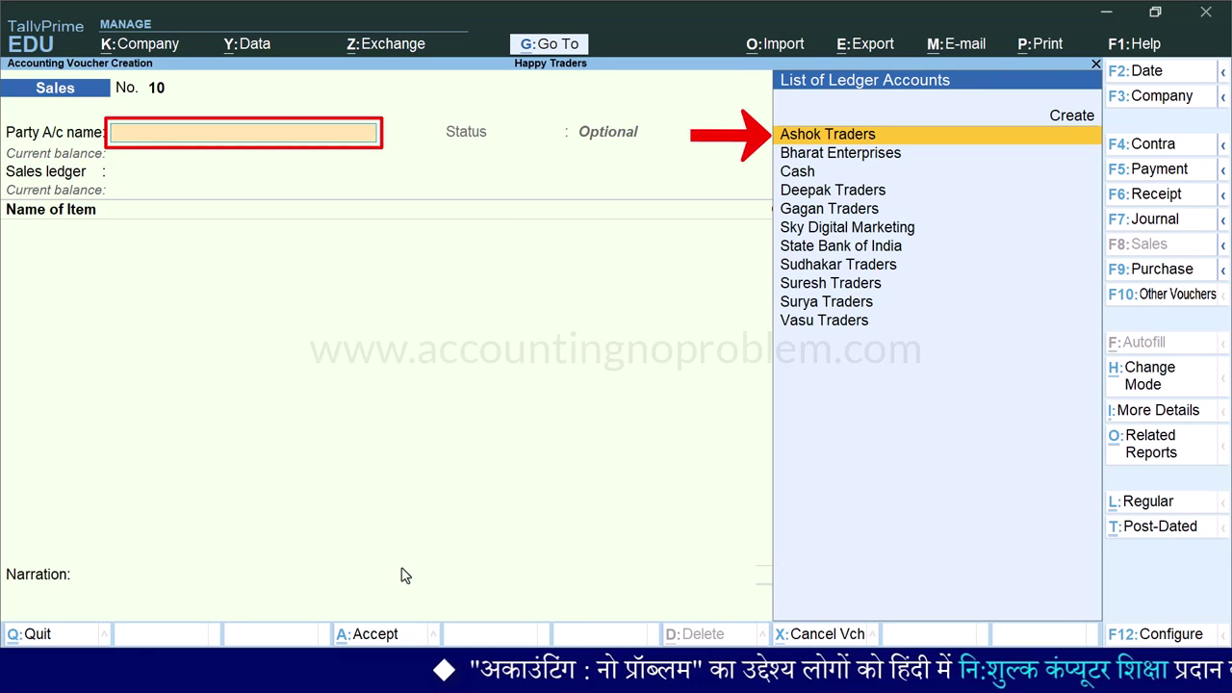
Step: Choose Ashok Traders as the party, enter Advance as the mode/terms of payment, and accept the default party details
key(Return)
key(Return)
key(Return)
key(Return)
key(Return)
key(Return)
key(Return)
key(Return)
key(Return)
key(Return)
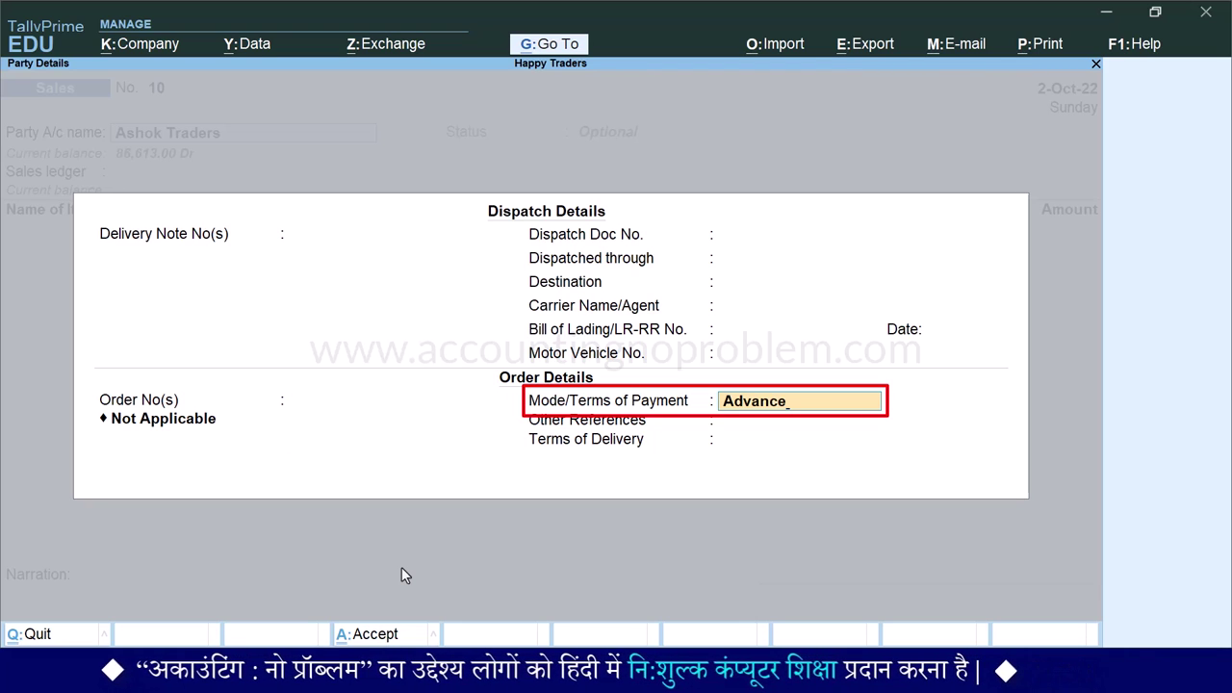
key(Return)
key(Return)
key(Return)
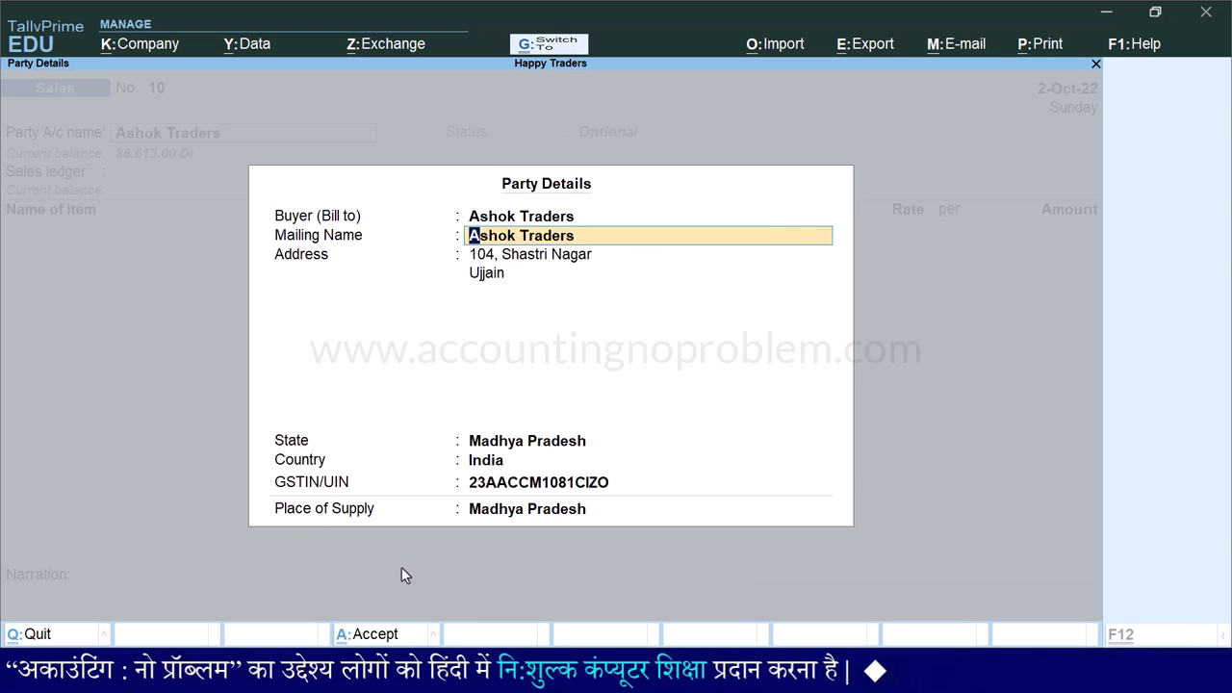
key(ctrl+a)
Step: Set the voucher's sales ledger to Sales Account
key(Down)
key(Down)
key(Down)
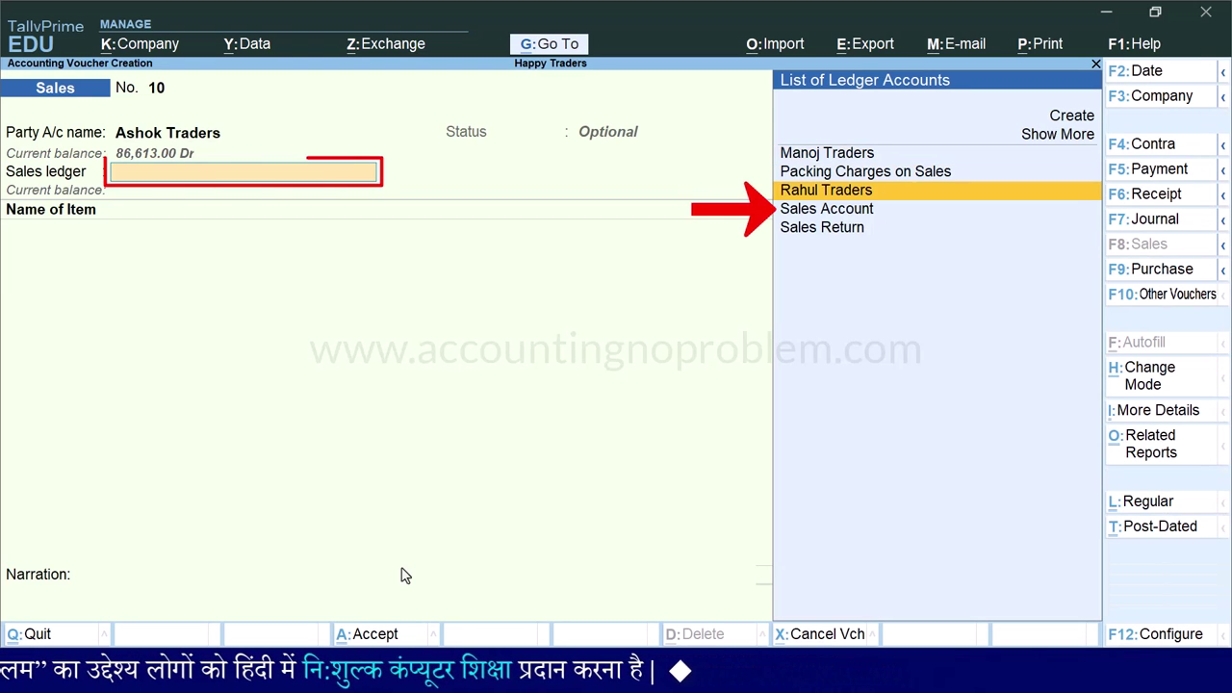
key(Return)
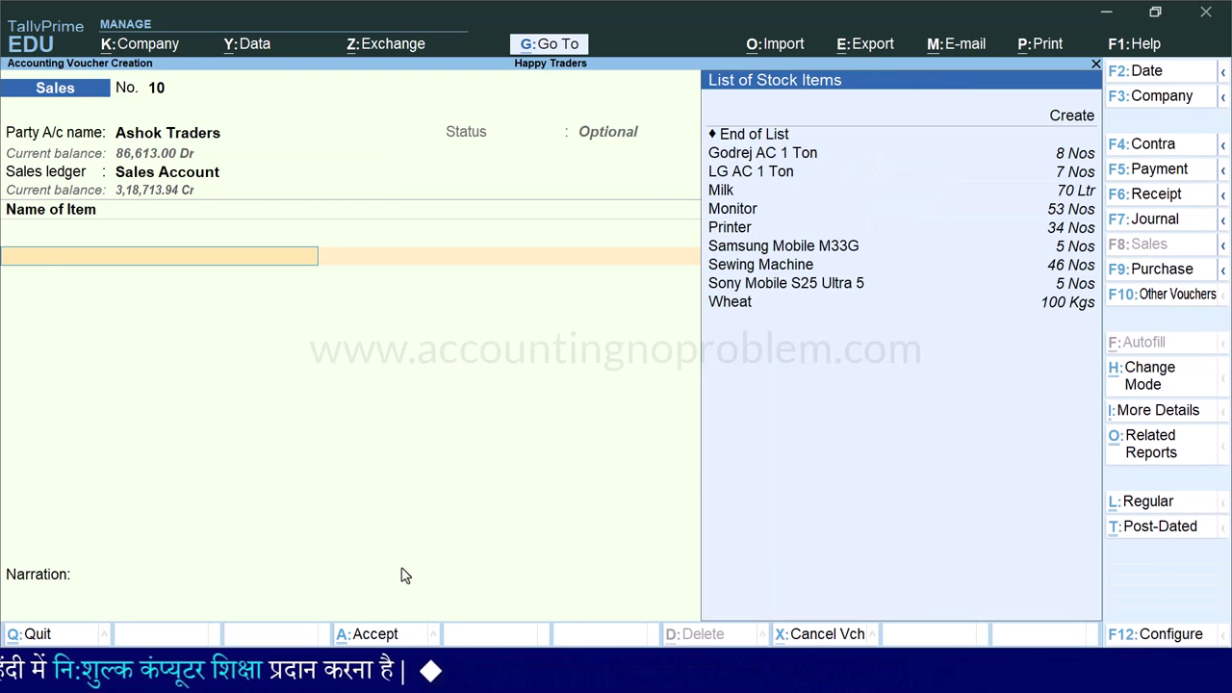
Step: Add 2 Nos of LG AC 1 Ton at a rate of 31,000, with the order number Not Applicable, as the only stock item
key(Down)
key(Down)
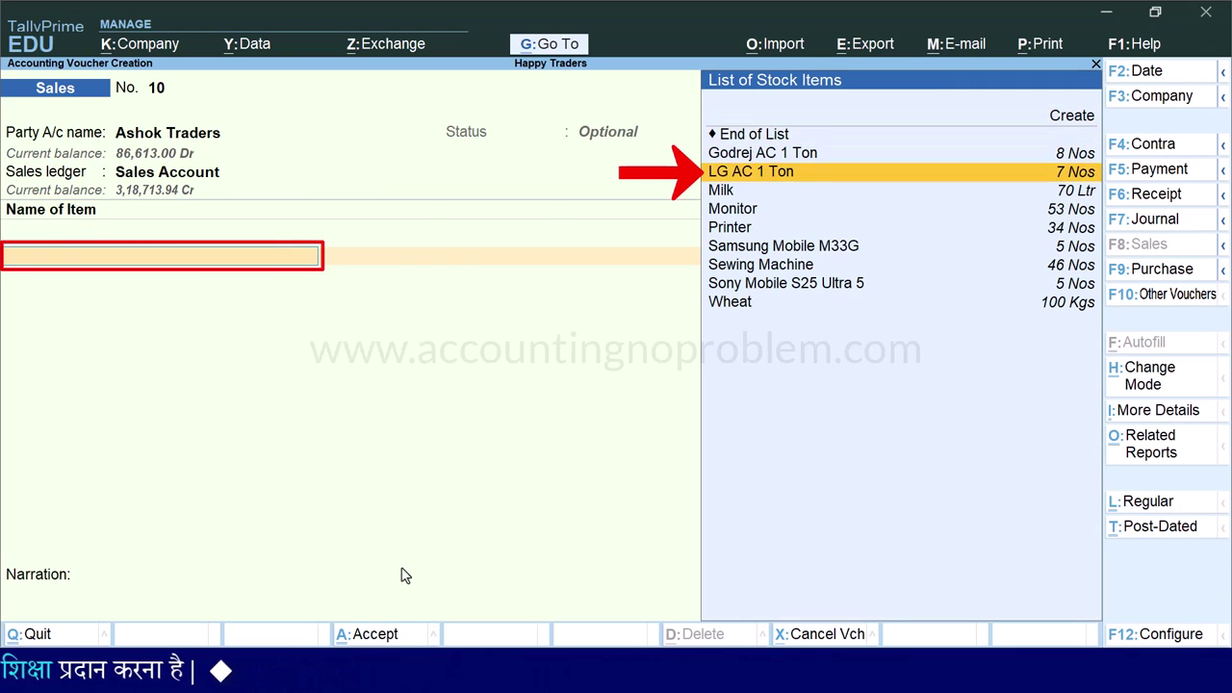
key(Return)
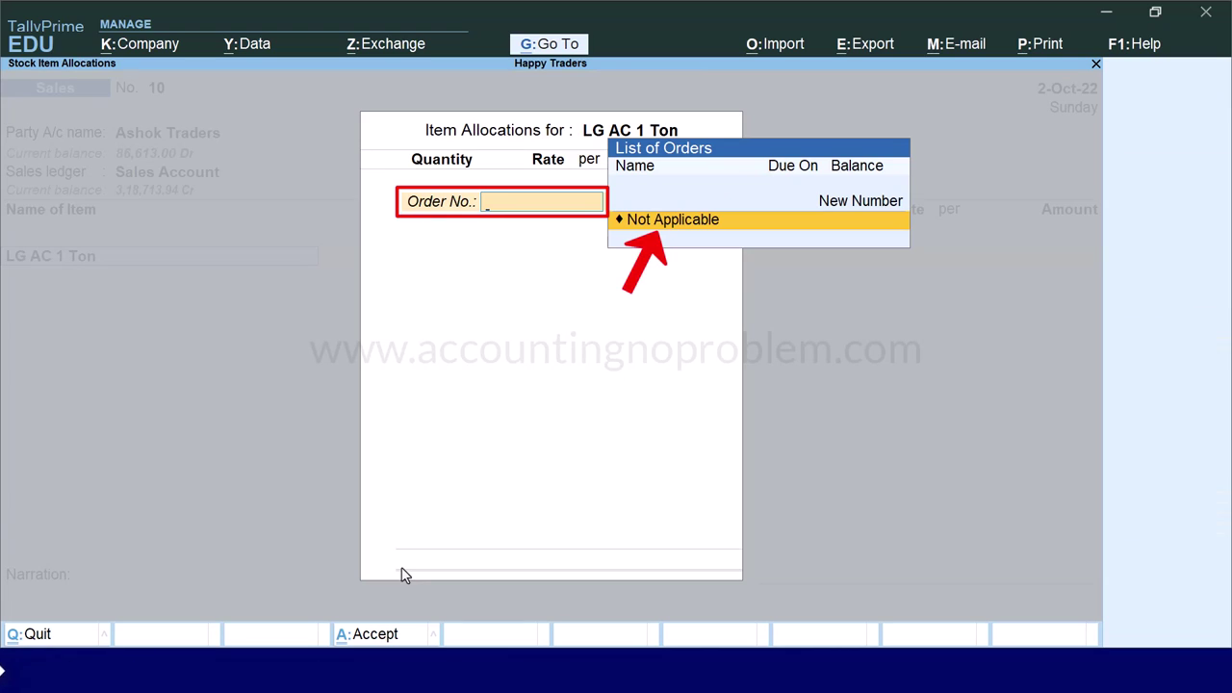
key(Return)
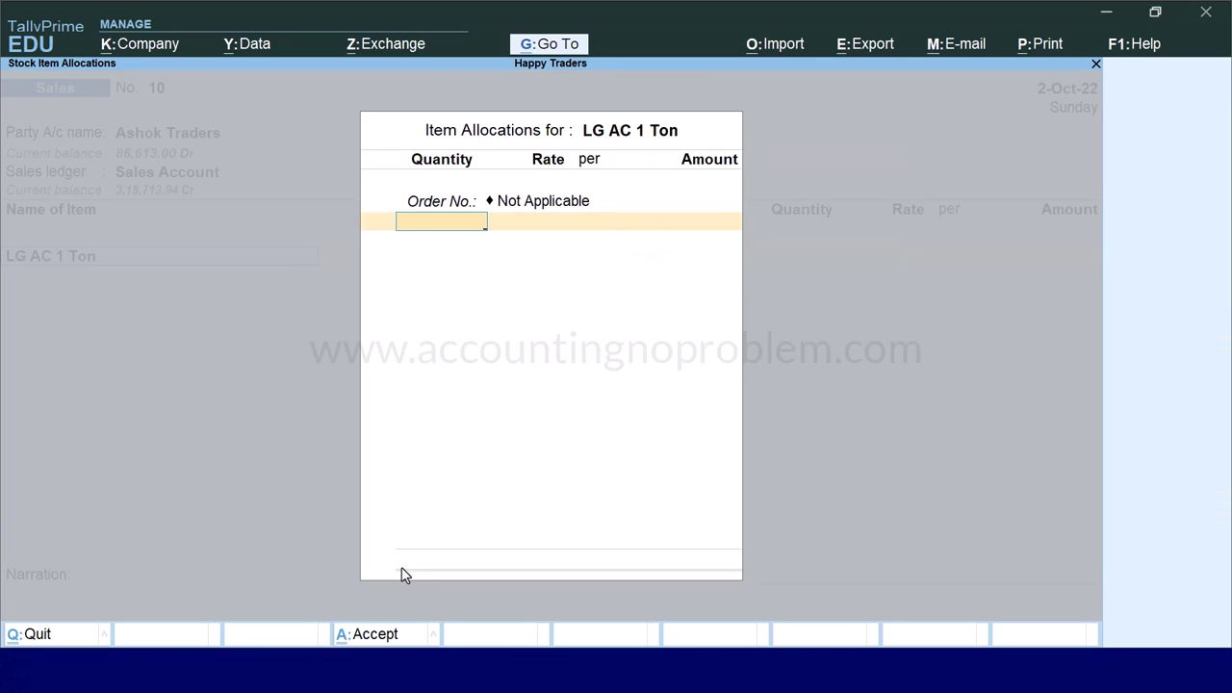
key(Return)
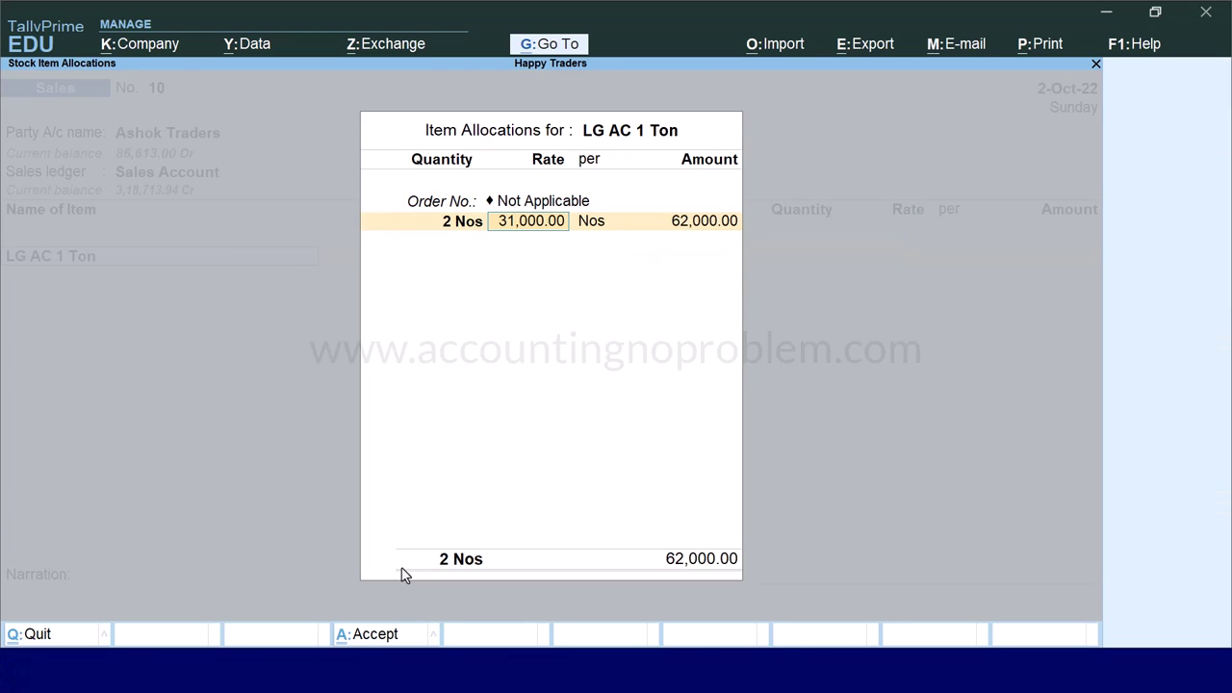
key(Return)
key(Return)
key(Return)
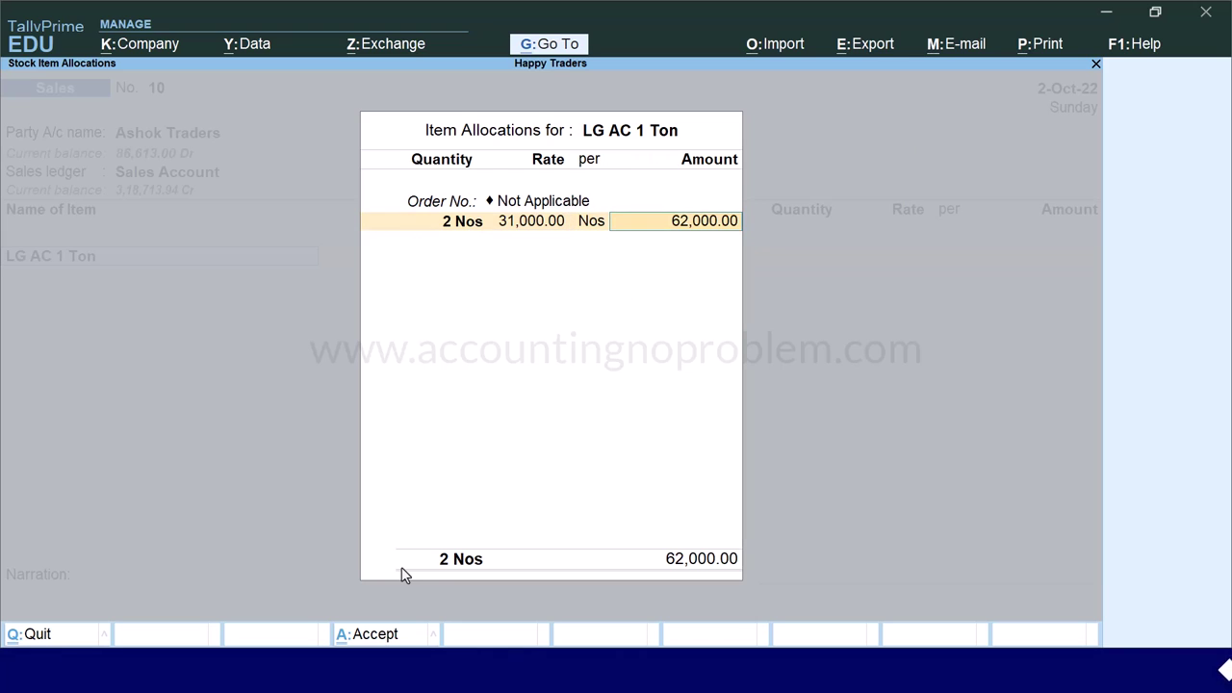
key(Return)
key(Return)
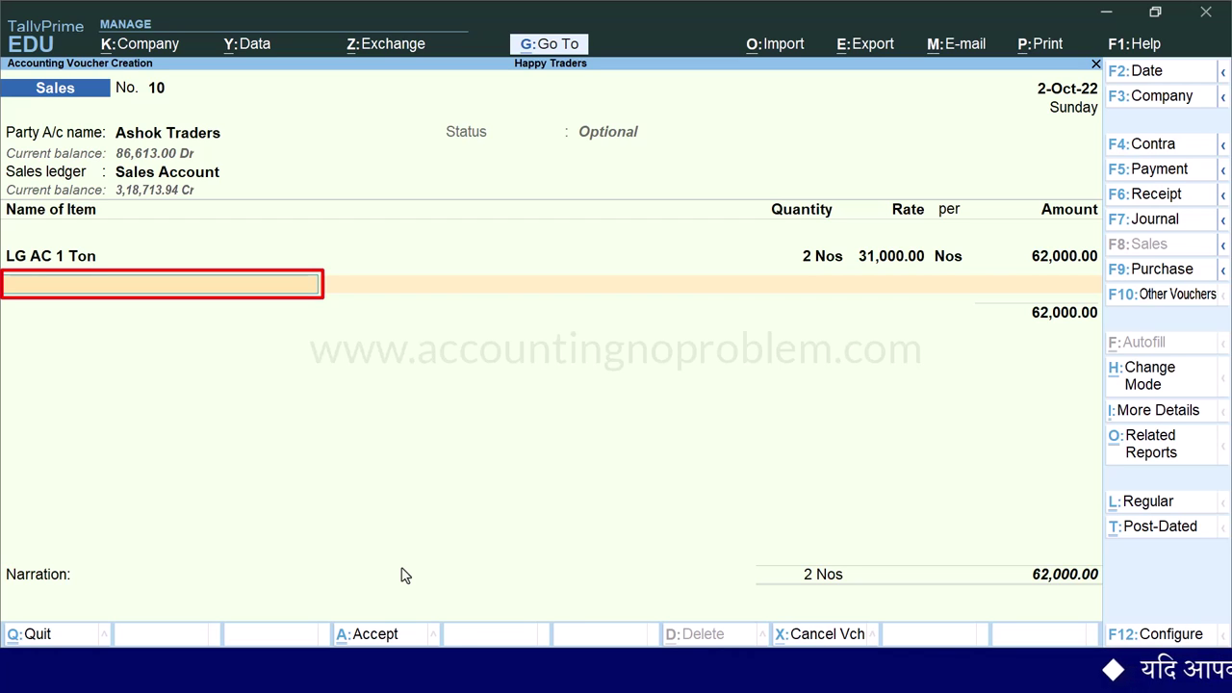
key(Return)
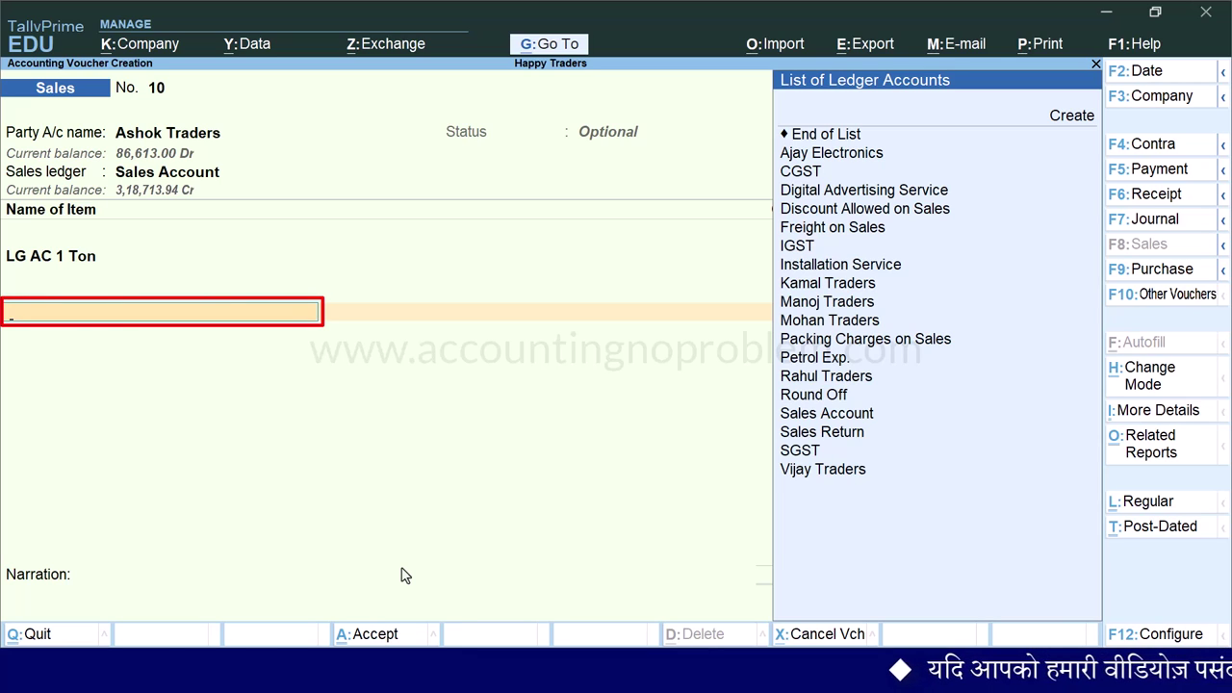
Step: Add the Discount Allowed on Sales ledger with a rate of -2%
key(Down)
key(Down)
key(Down)
key(Down)
key(Down)
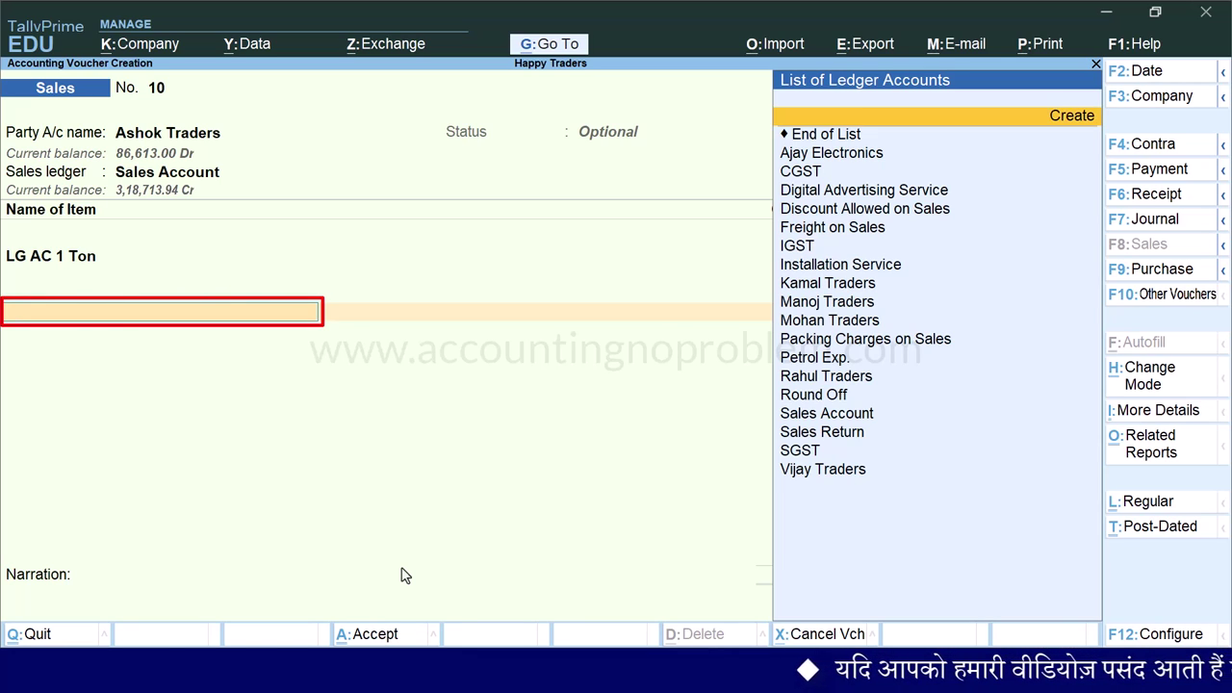
key(Return)
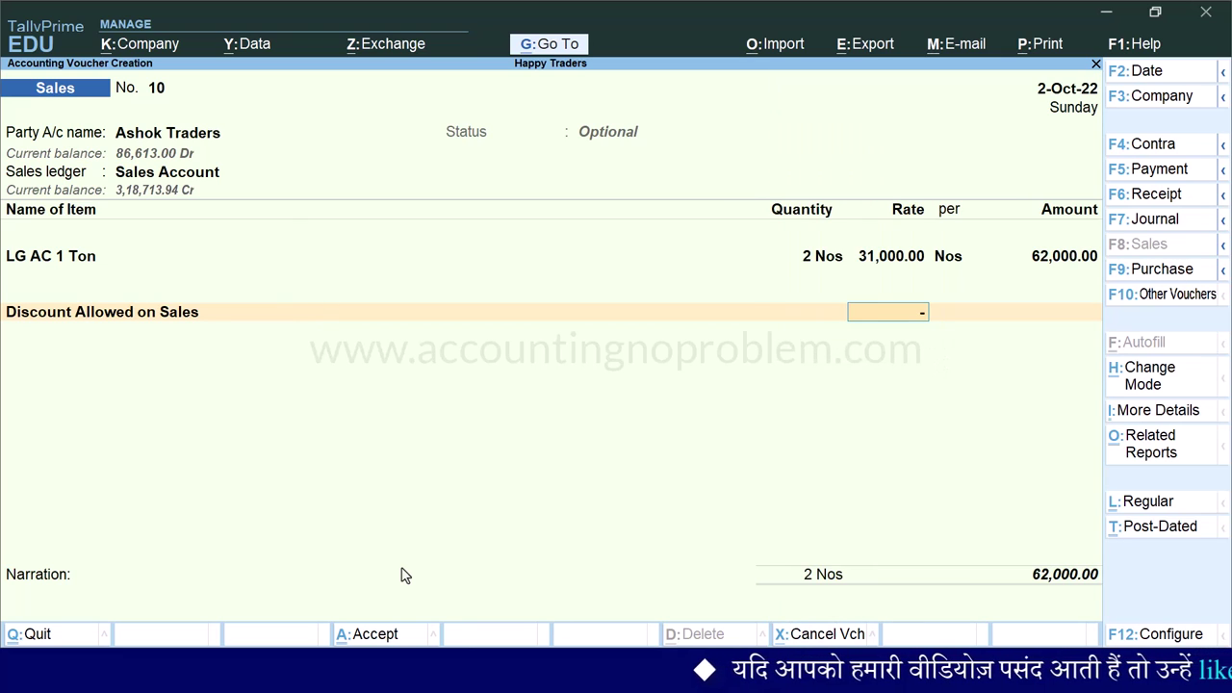
text(-2)
key(Return)
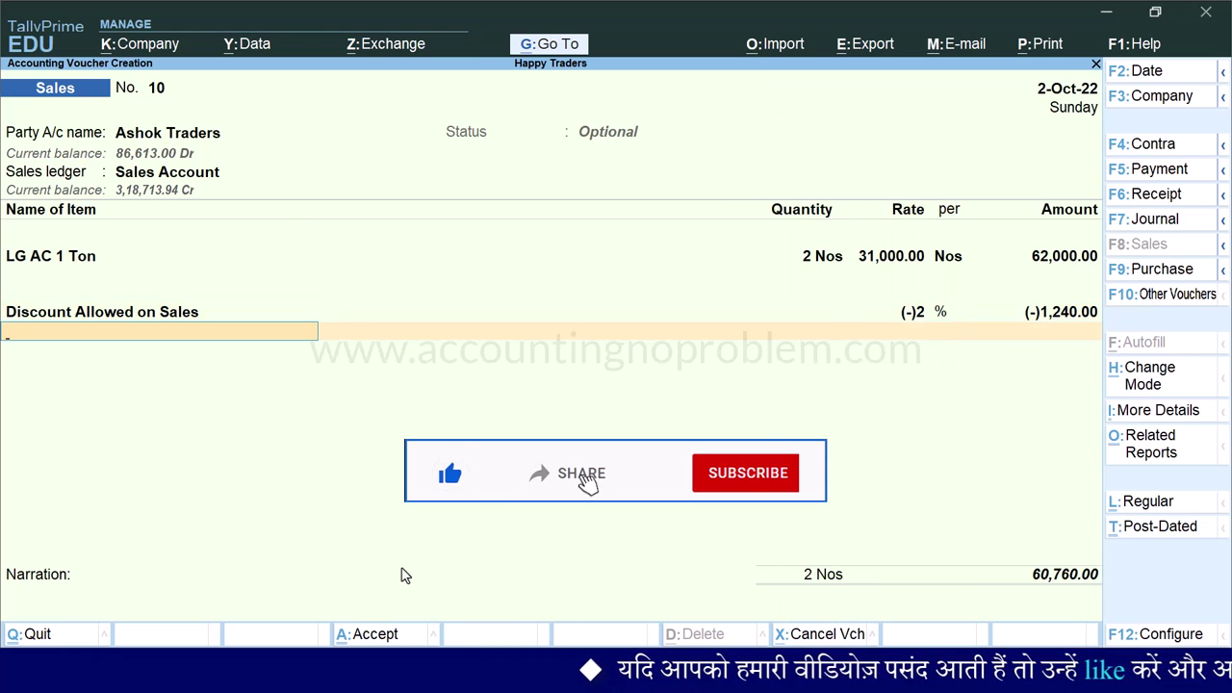
Step: Add the Packing Charges on Sales ledger with an amount of 200
text(P)
key(Down)
key(Return)
key(Return)
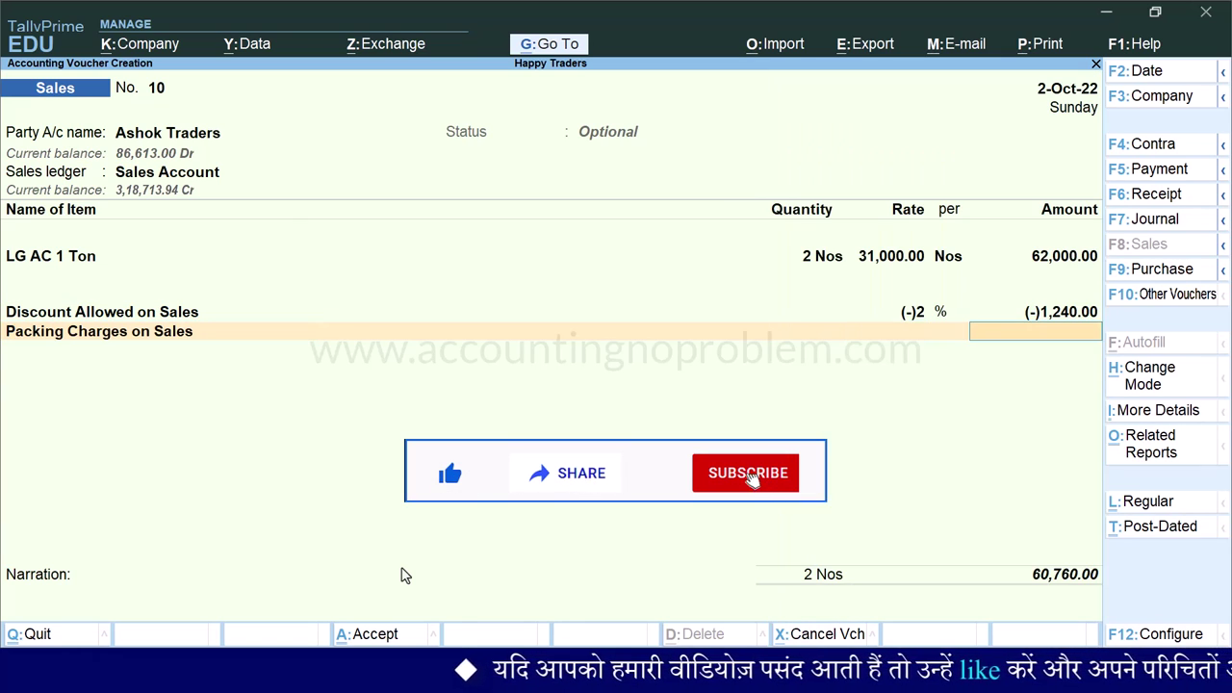
text(200)
key(Return)
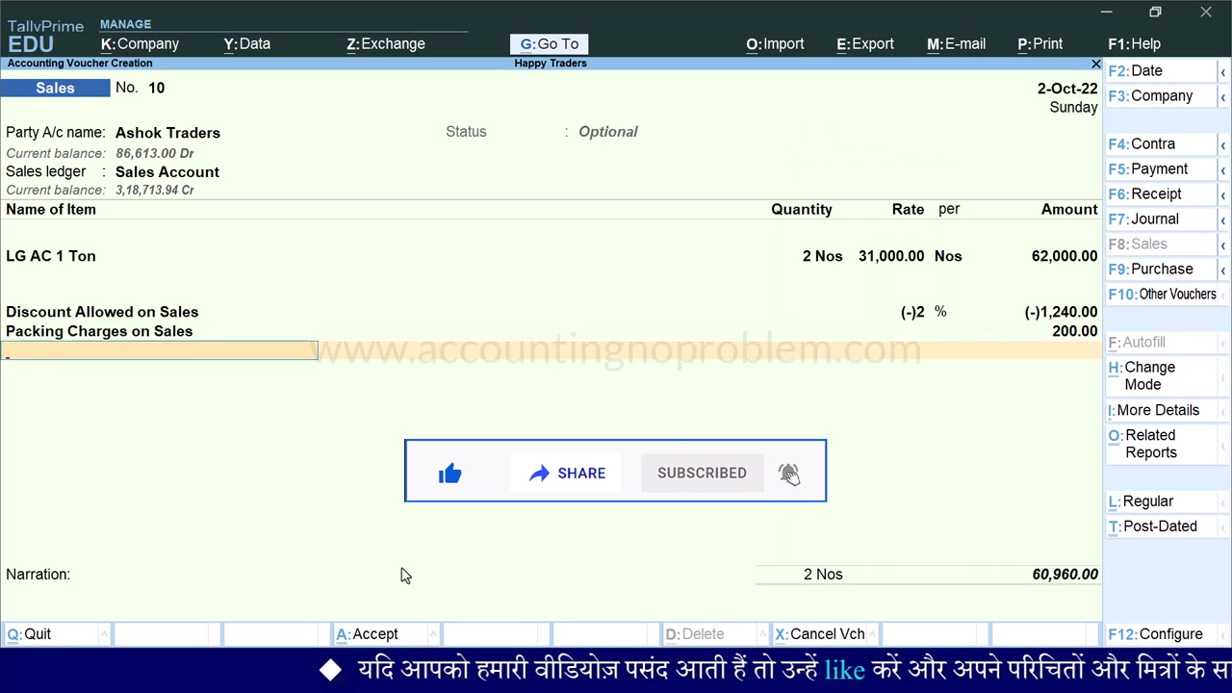
Step: Add the CGST and SGST ledgers with their automatically calculated amounts, leave the narration empty, and save the voucher
text(cg)
key(Return)
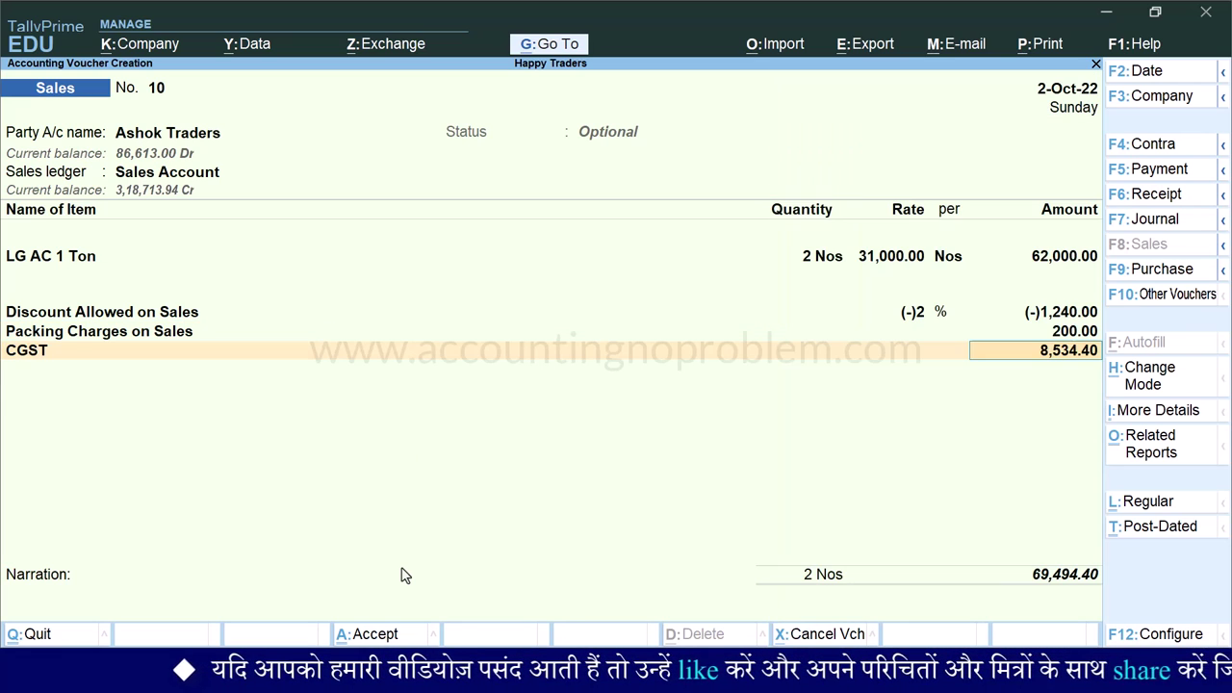
key(Return)
text(sg)
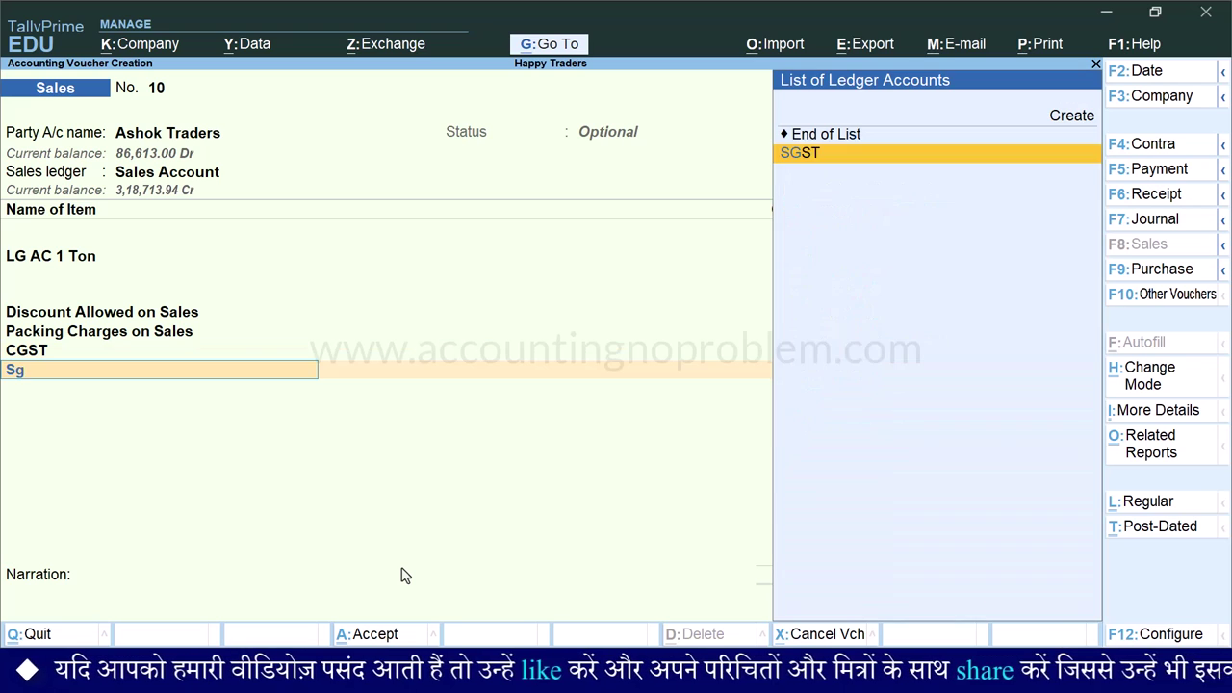
key(Return)
key(Return)
key(Return)
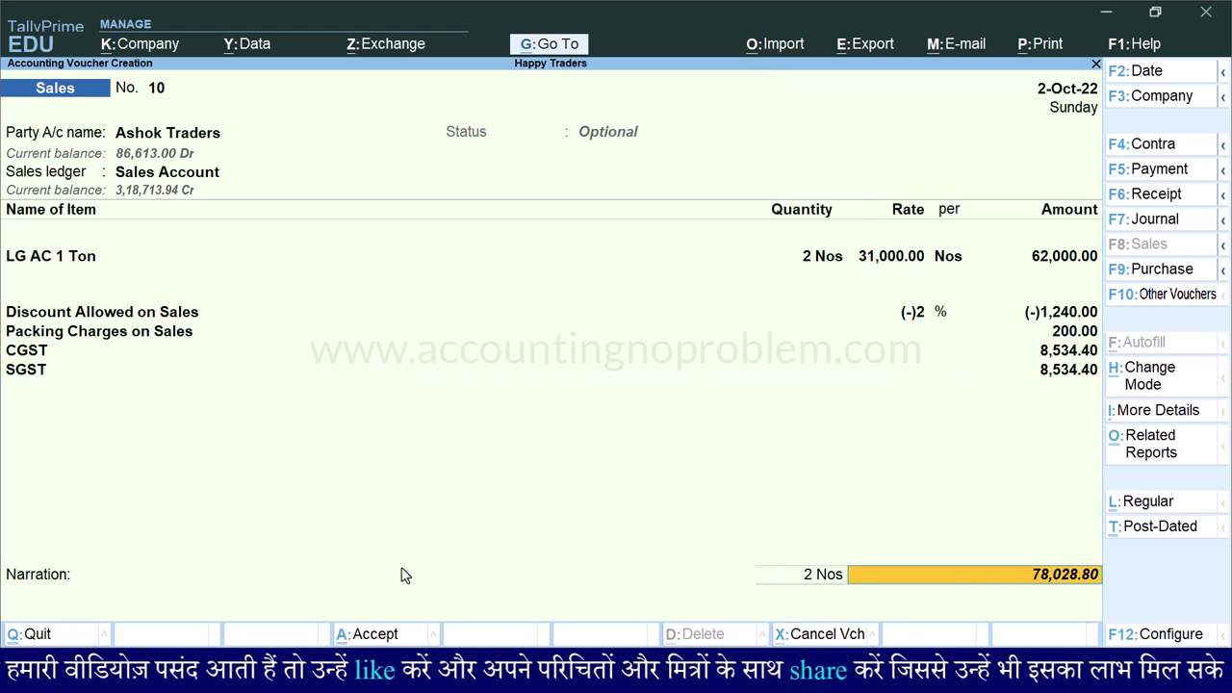
key(Return)
key(Return)
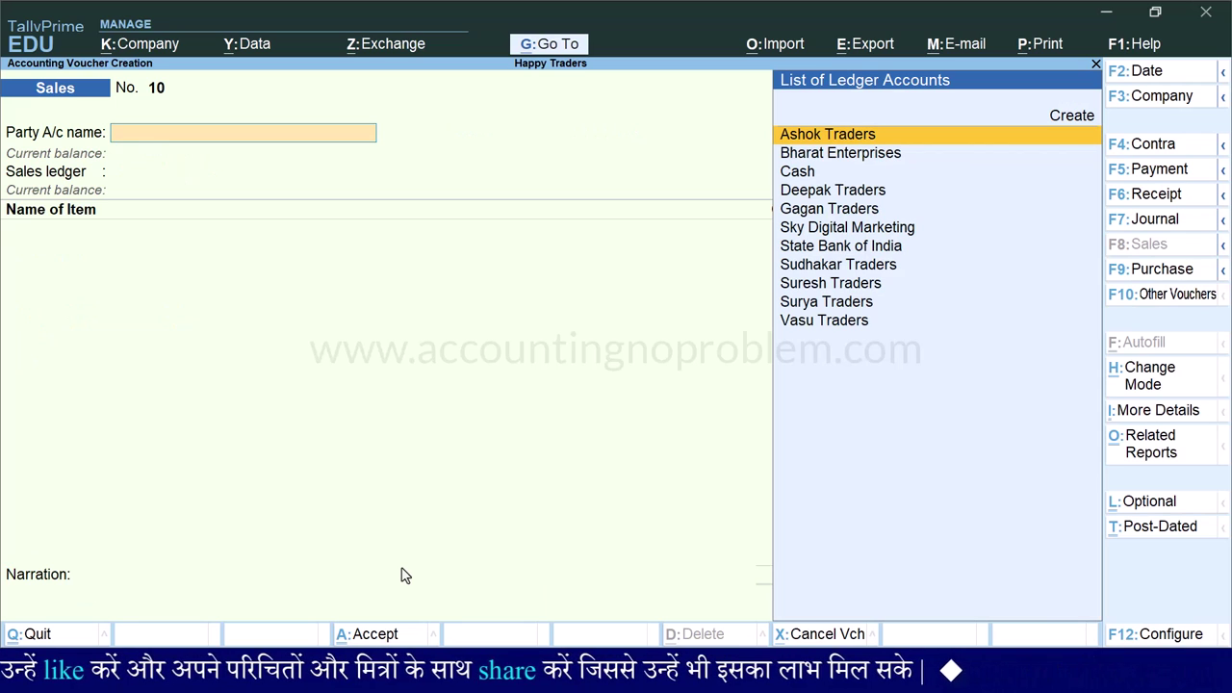
Step: Reopen the saved voucher for printing and set Show Bank details to Yes in its print configuration
key(Page_Up)
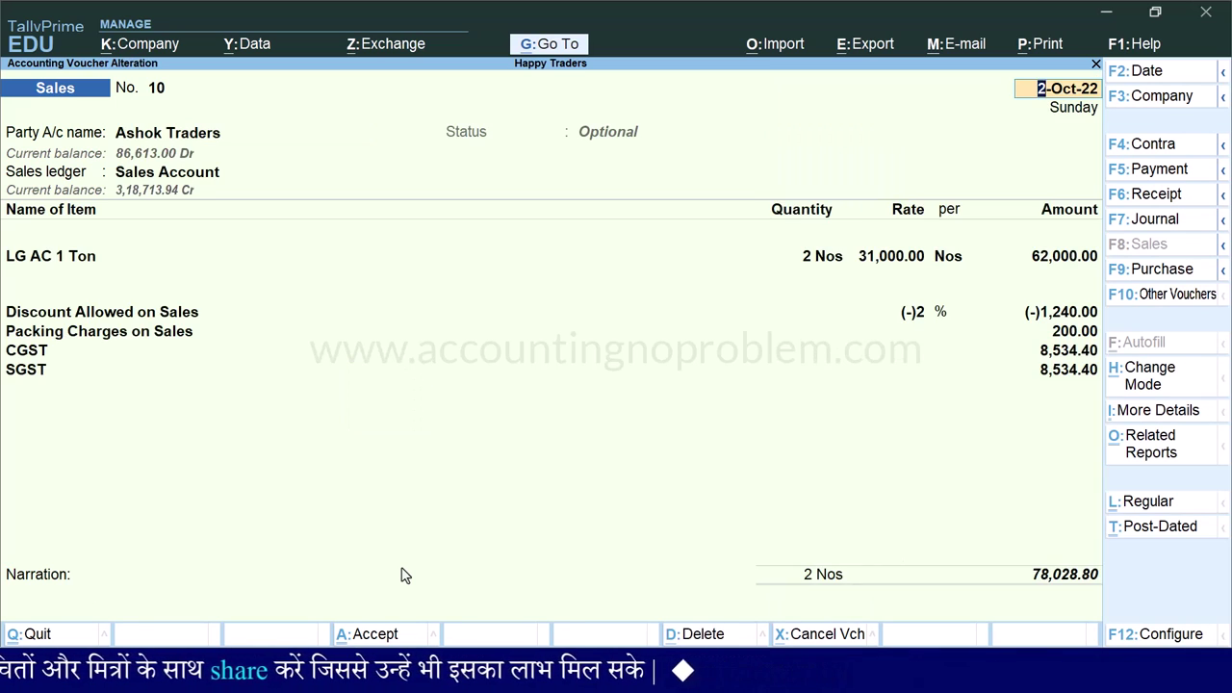
key(ctrl+p)
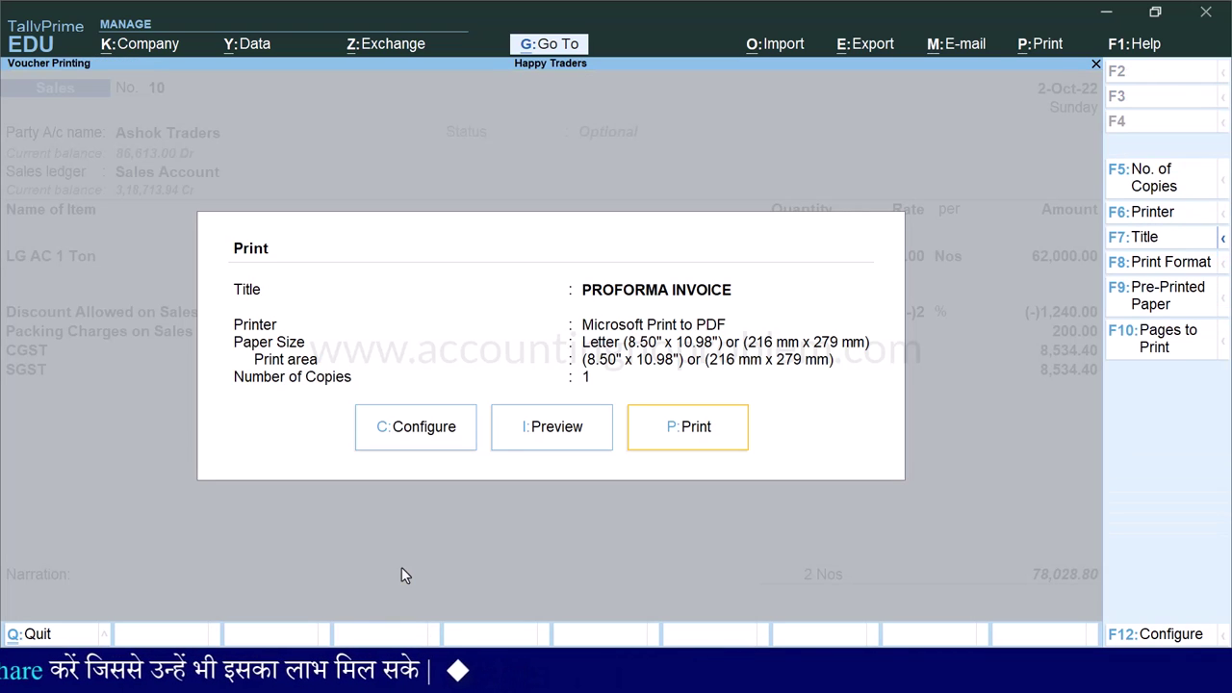
key(c)
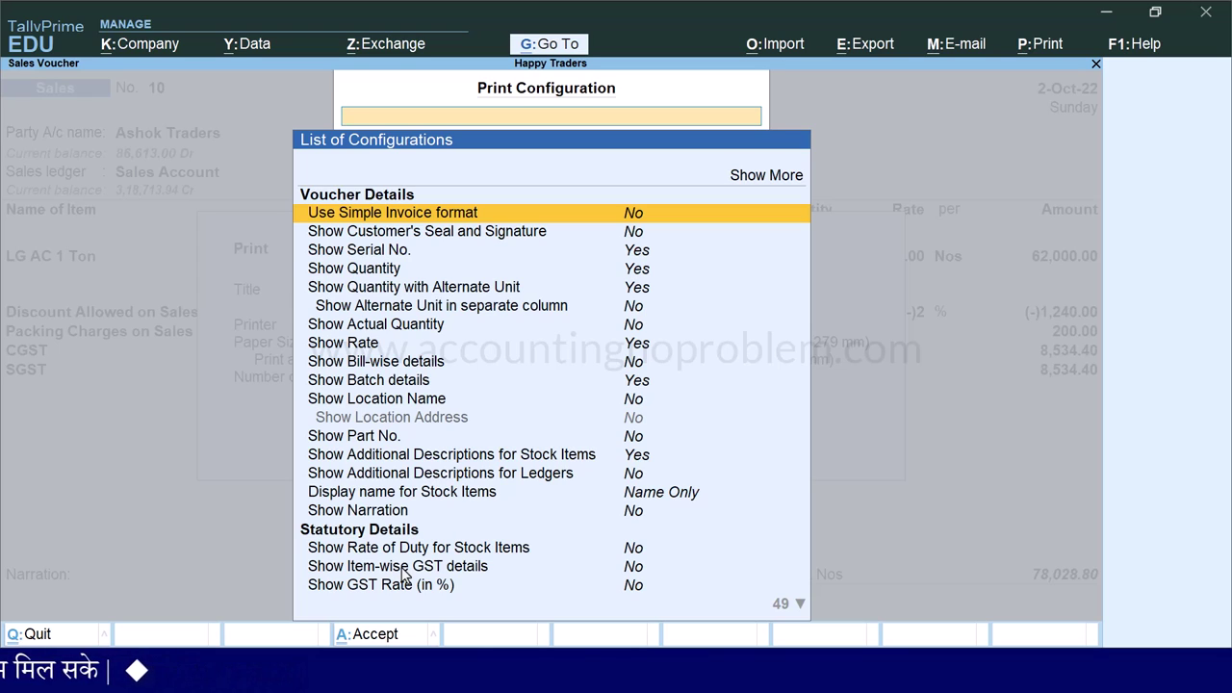
text(Bank Details)
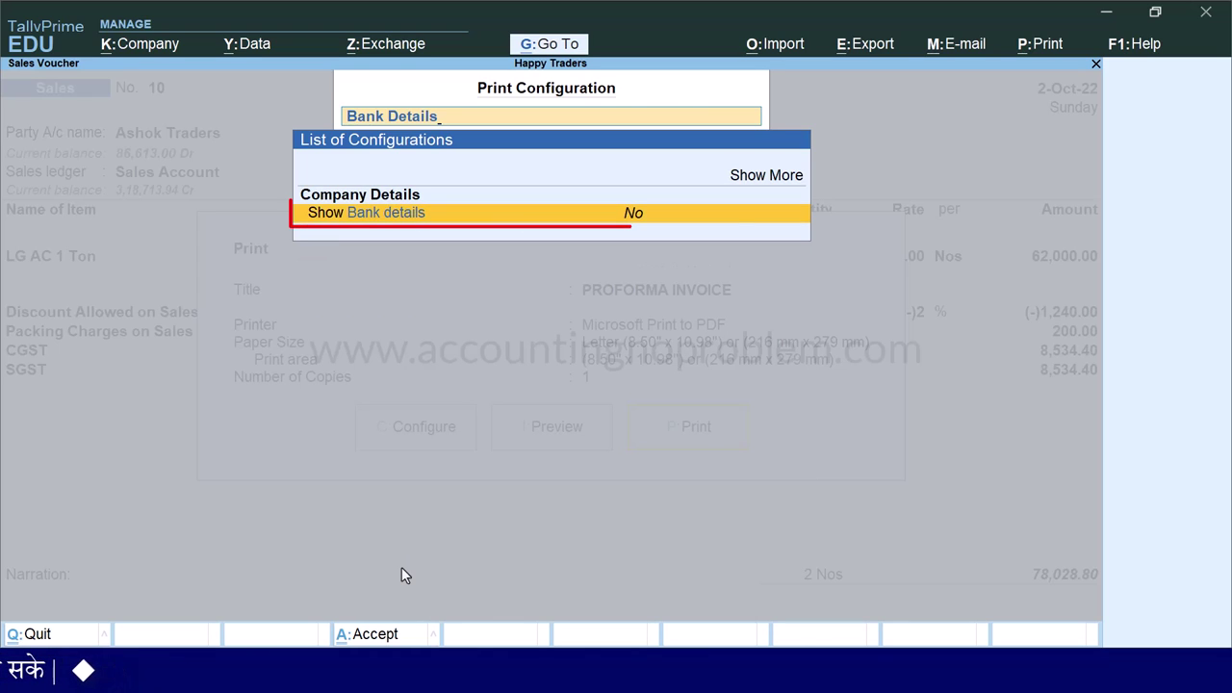
key(Return)
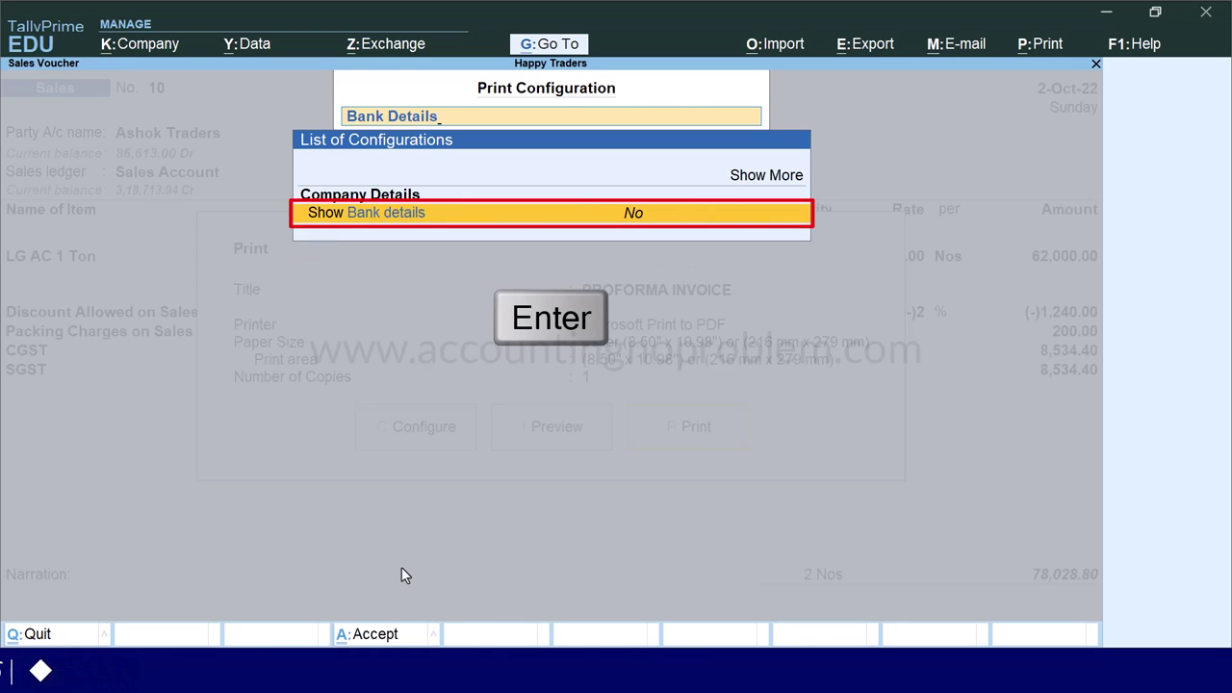
Step: Set the Bank Name for the printed company details to State Bank of India
key(Down)
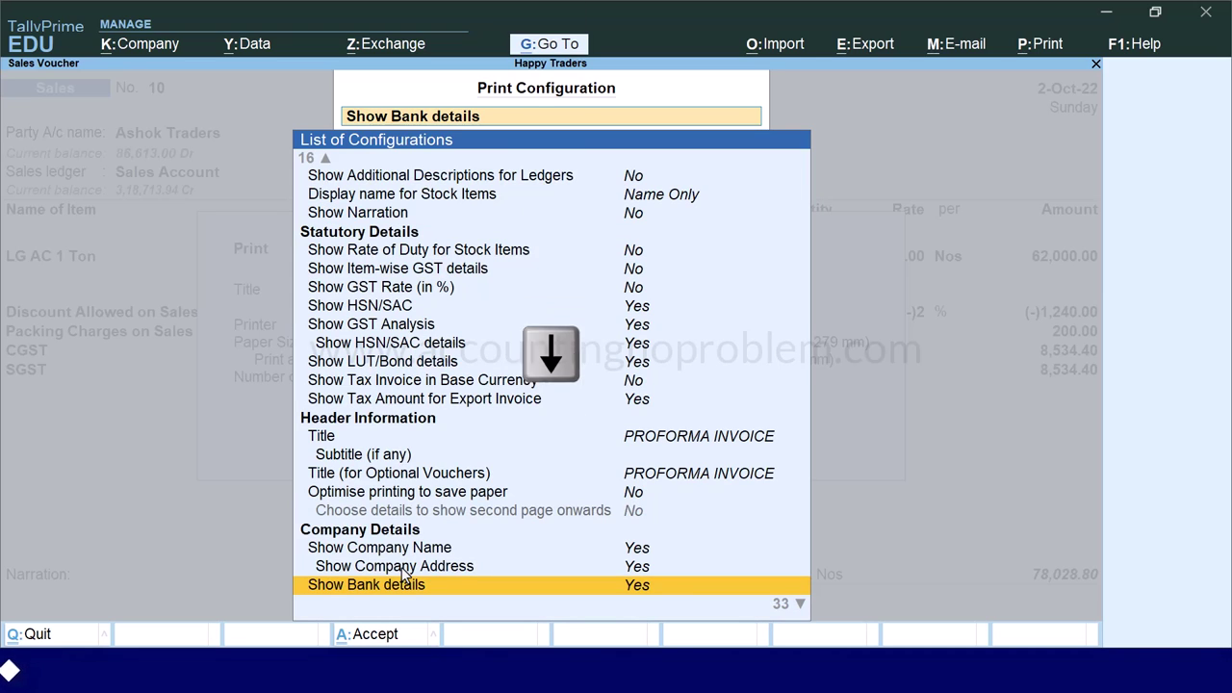
key(Return)
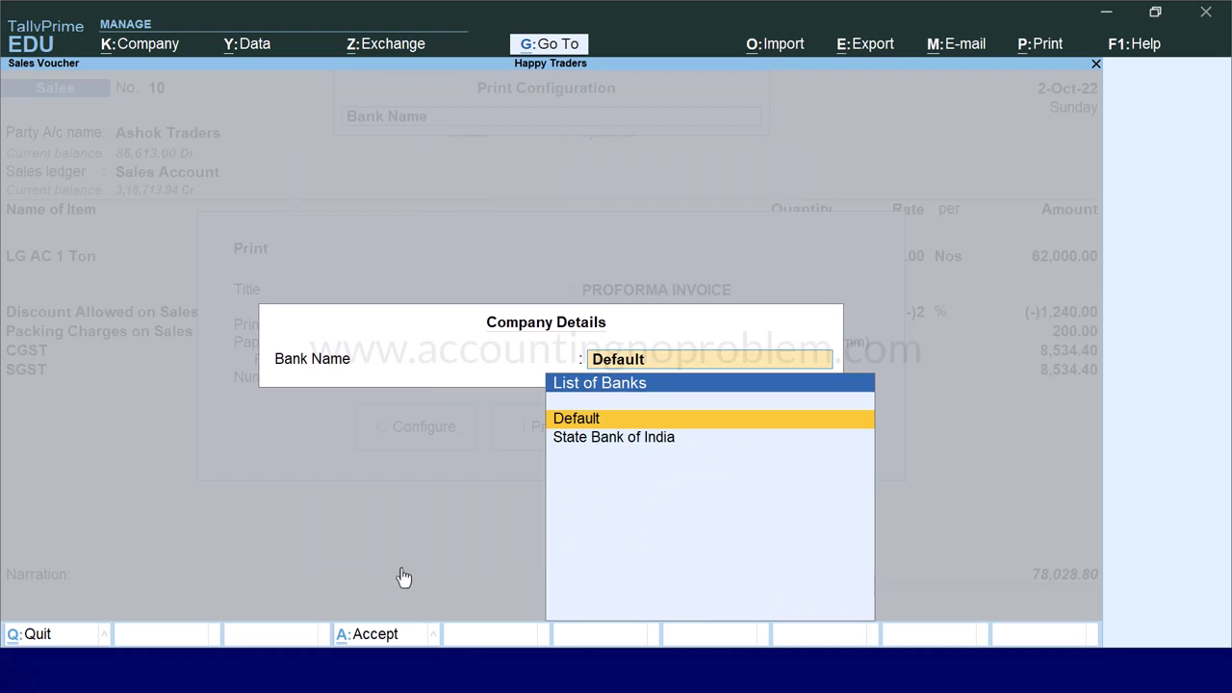
key(Down)
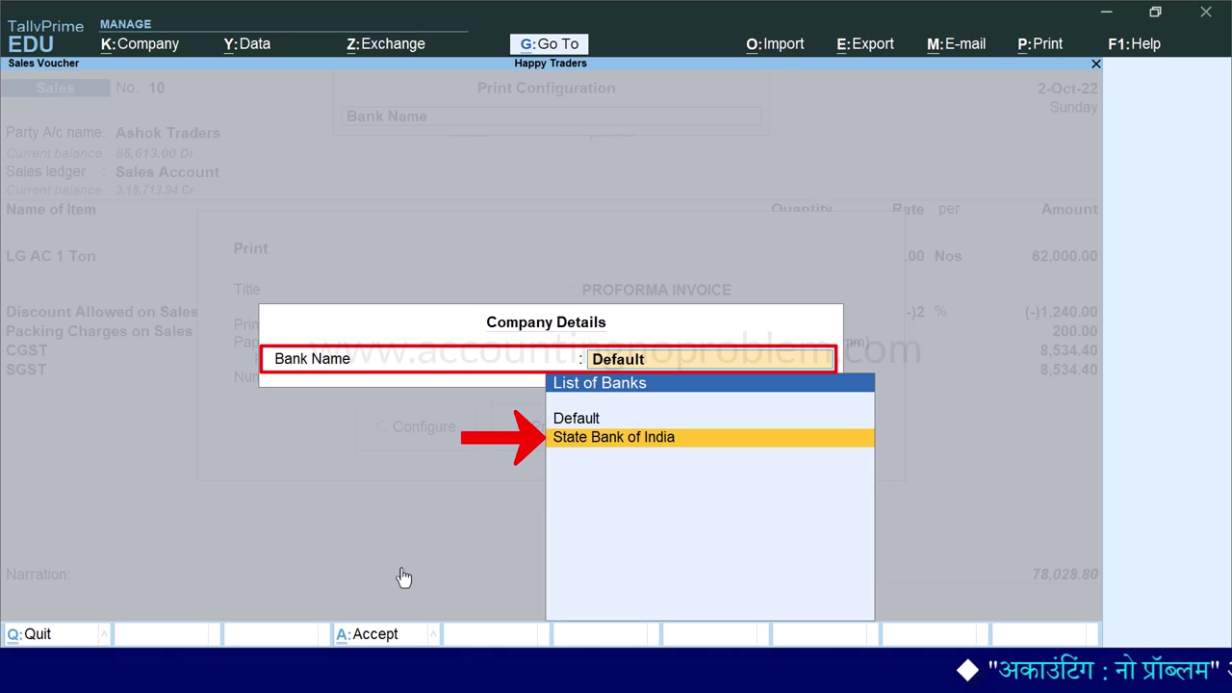
key(Return)
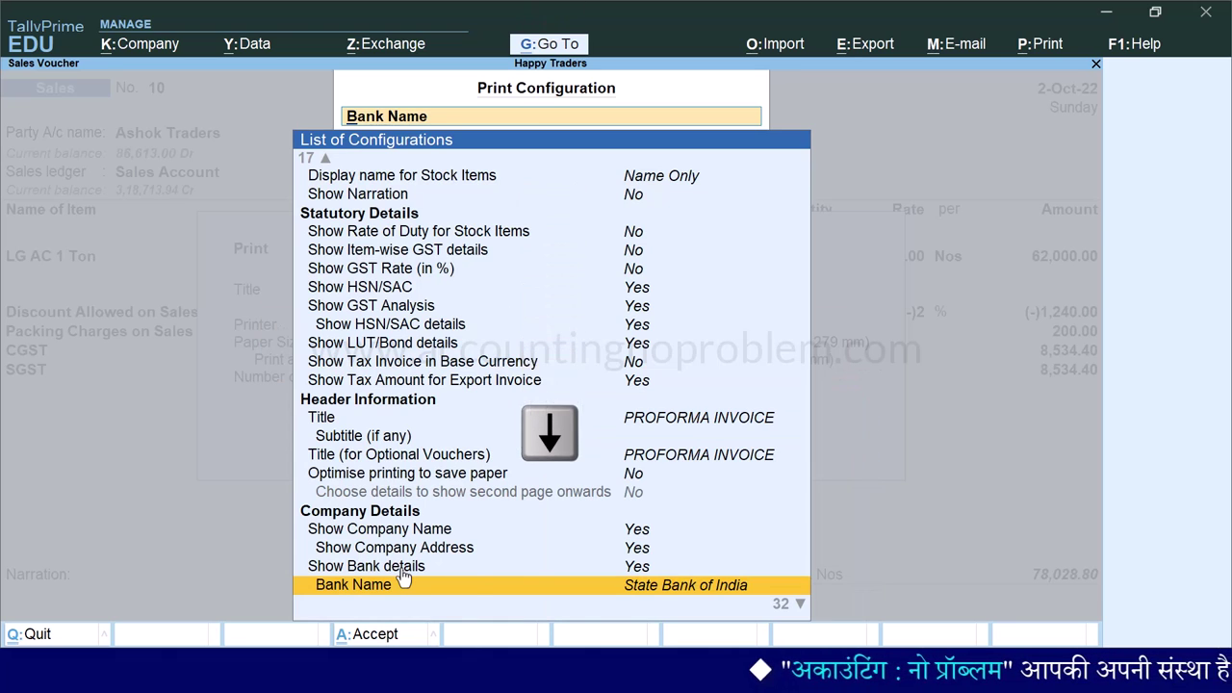
Step: Set Show A/c Holder's Name to Yes for the printed bank details and accept the print configuration
key(Down)
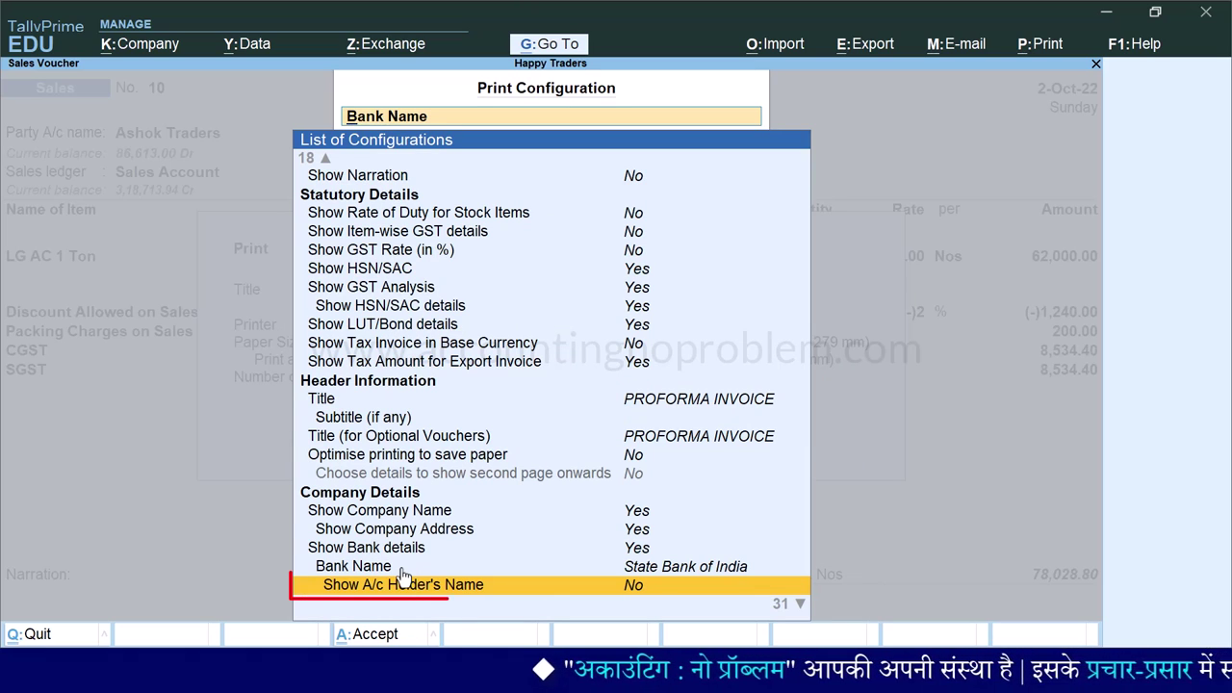
key(Return)
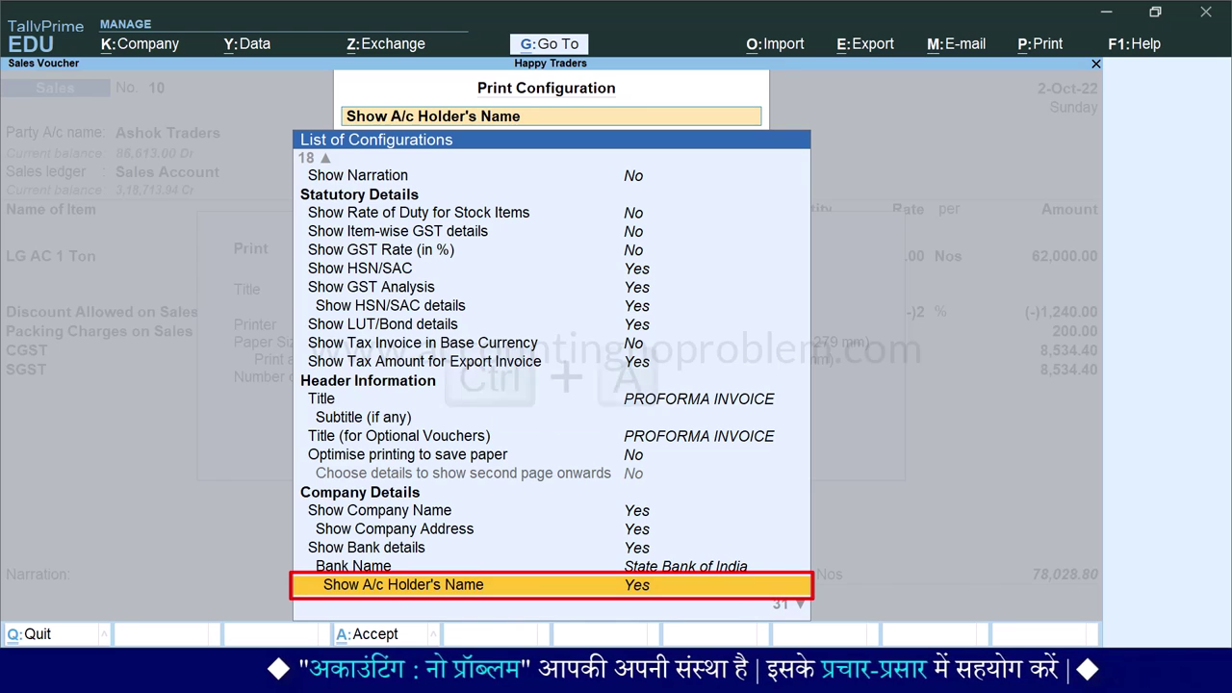
key(ctrl+a)
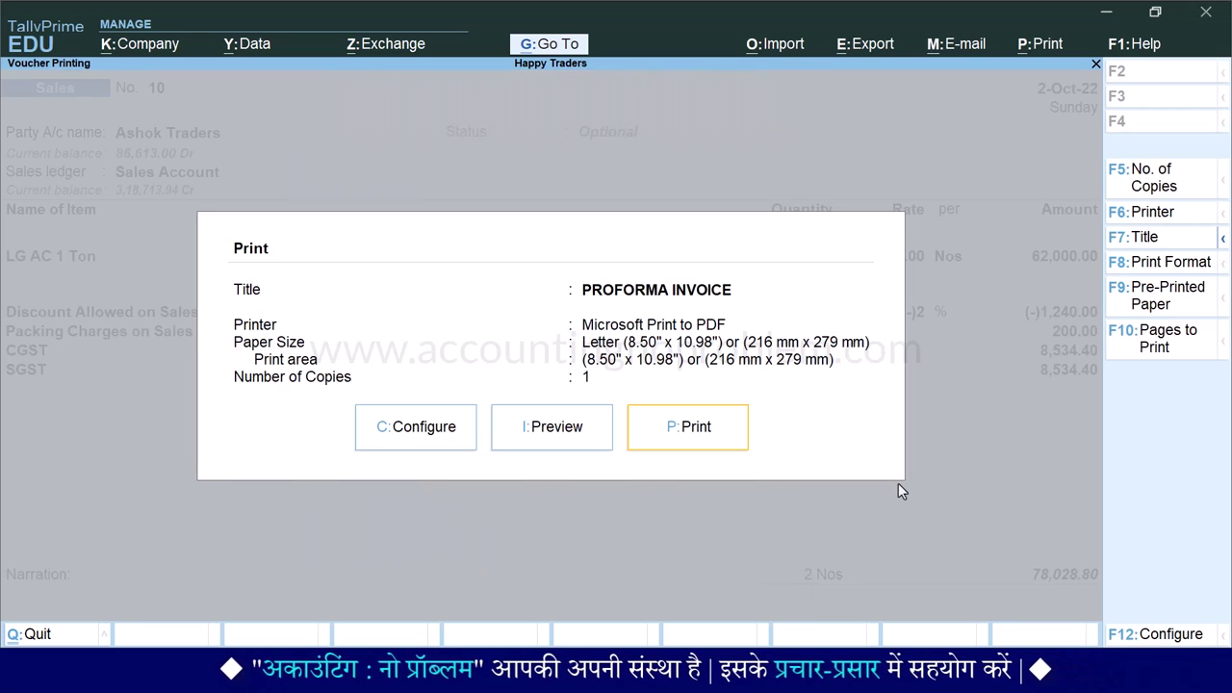
Step: Preview the proforma invoice at enlarged size, examine its header, item lines and bank details, and return to the Gateway of Tally
key(i)
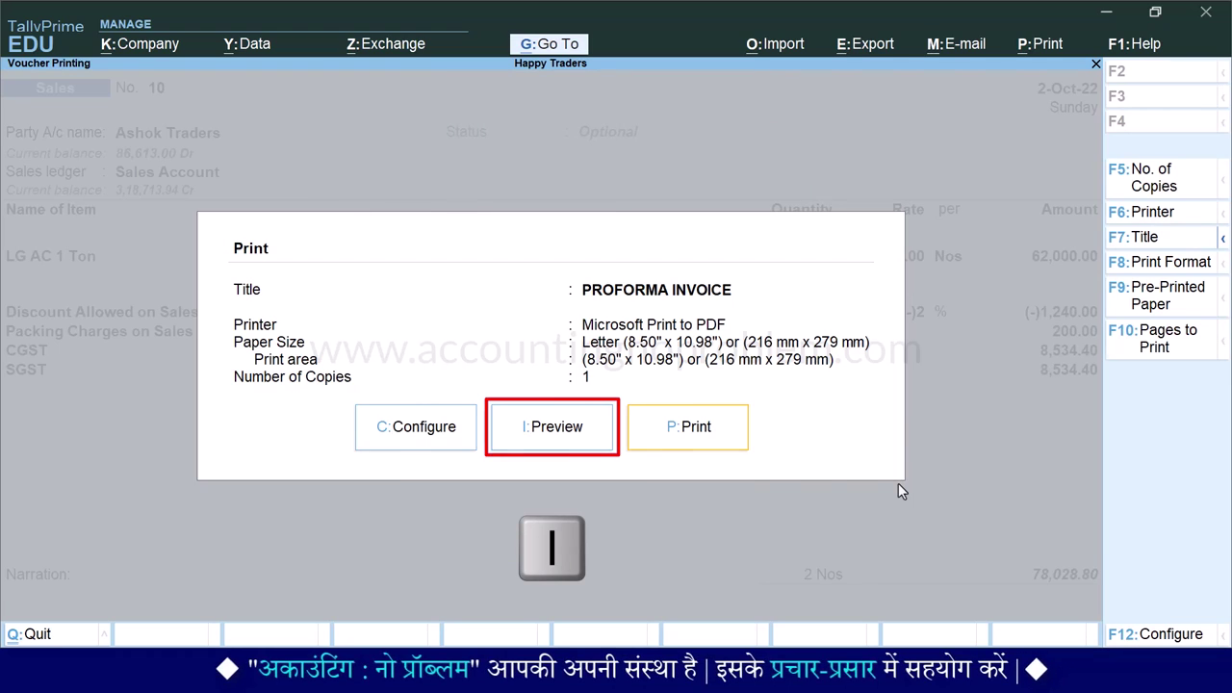
key(alt+z)
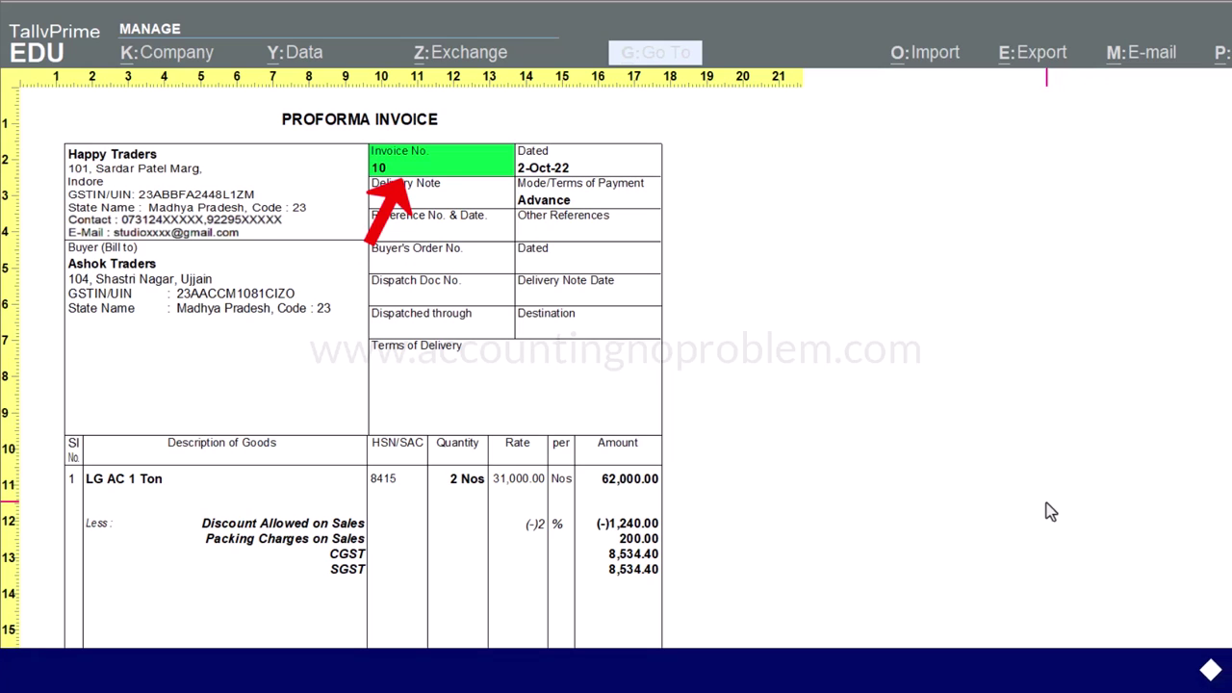
scroll(1045, 509, down, 5)
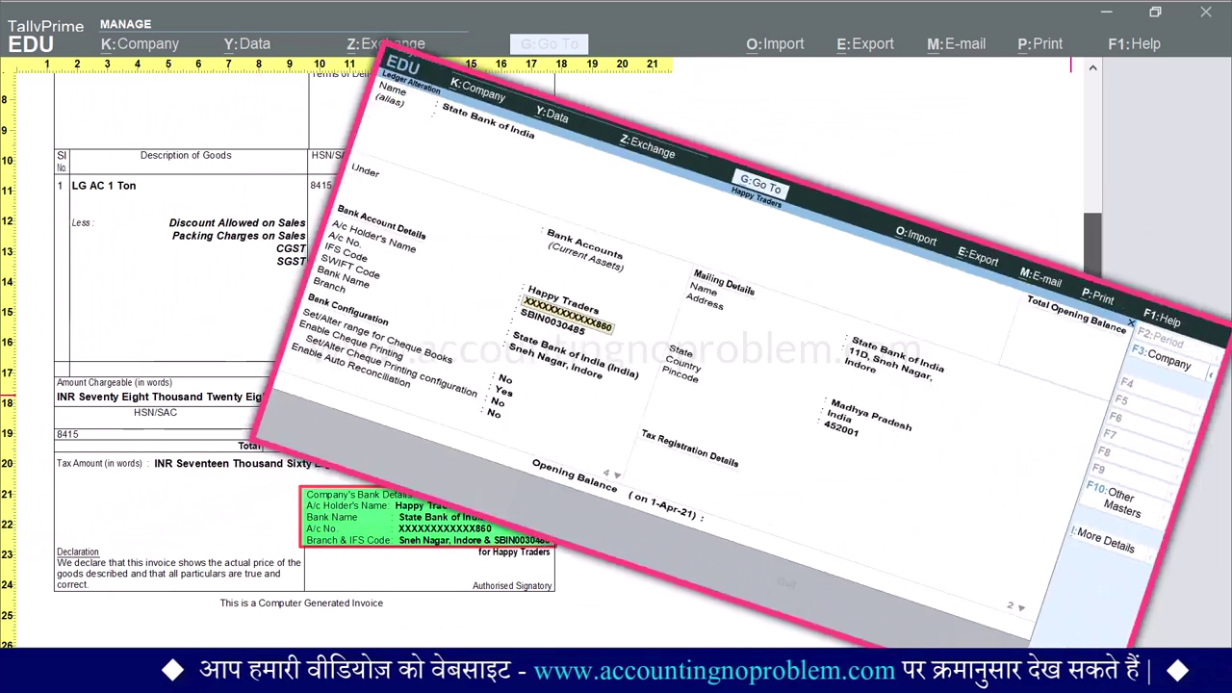
scroll(1063, 209, up, 3)
scroll(1063, 188, up, 1)
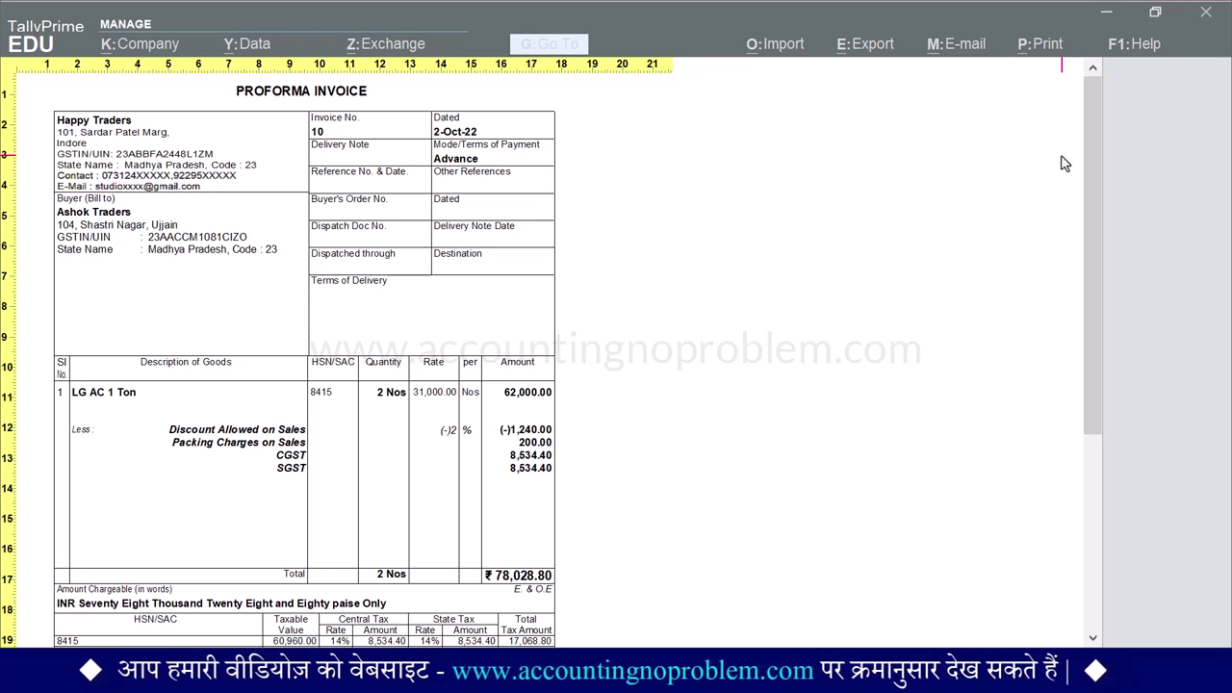
key(Escape)
key(Escape)
key(Escape)
key(Escape)
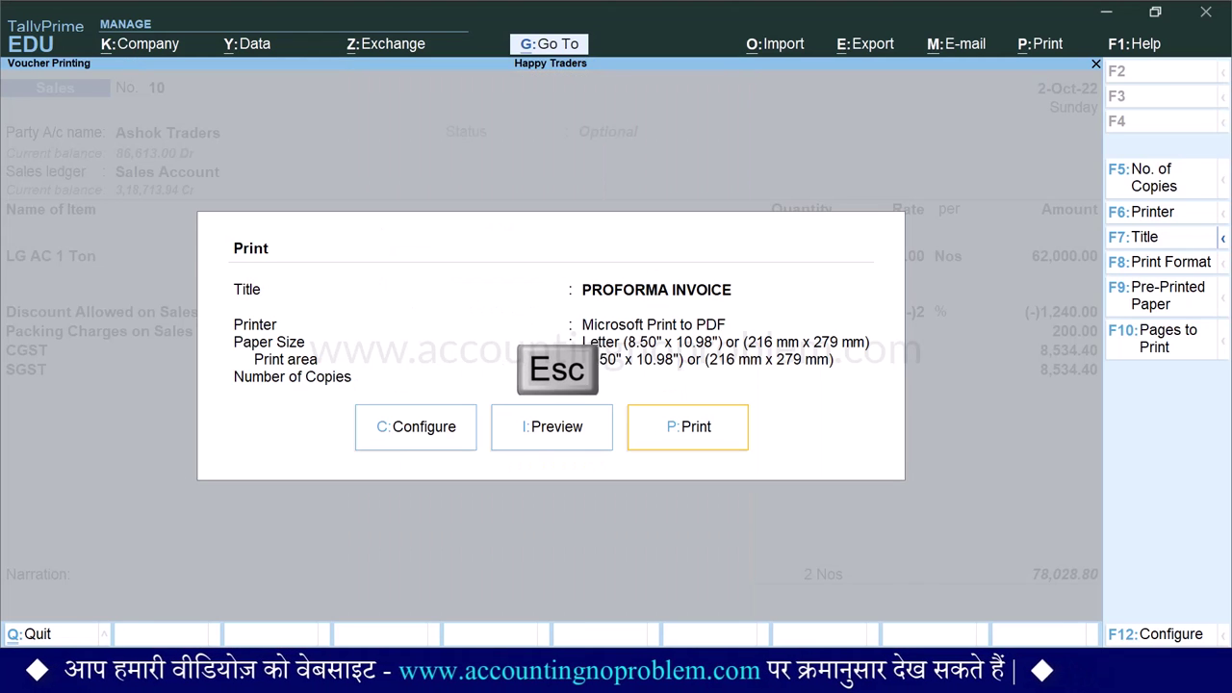
key(Escape)
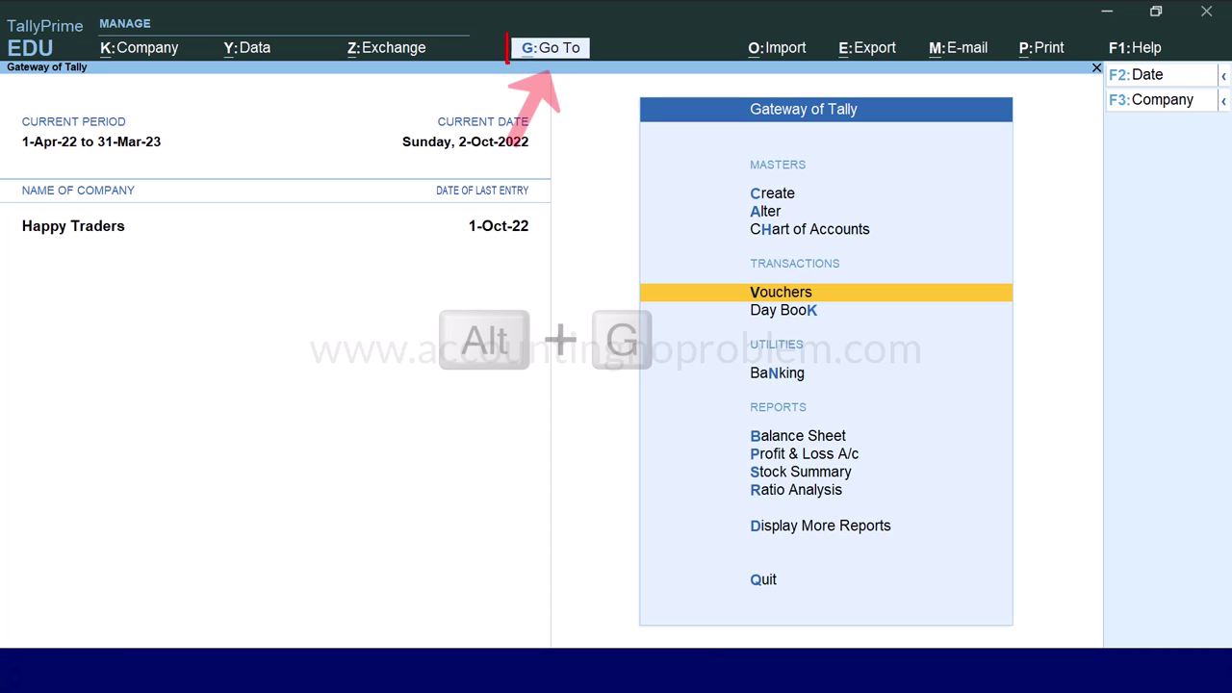
Step: Open the Optional Vouchers register and set its date to 2-Oct-22
key(alt+g)
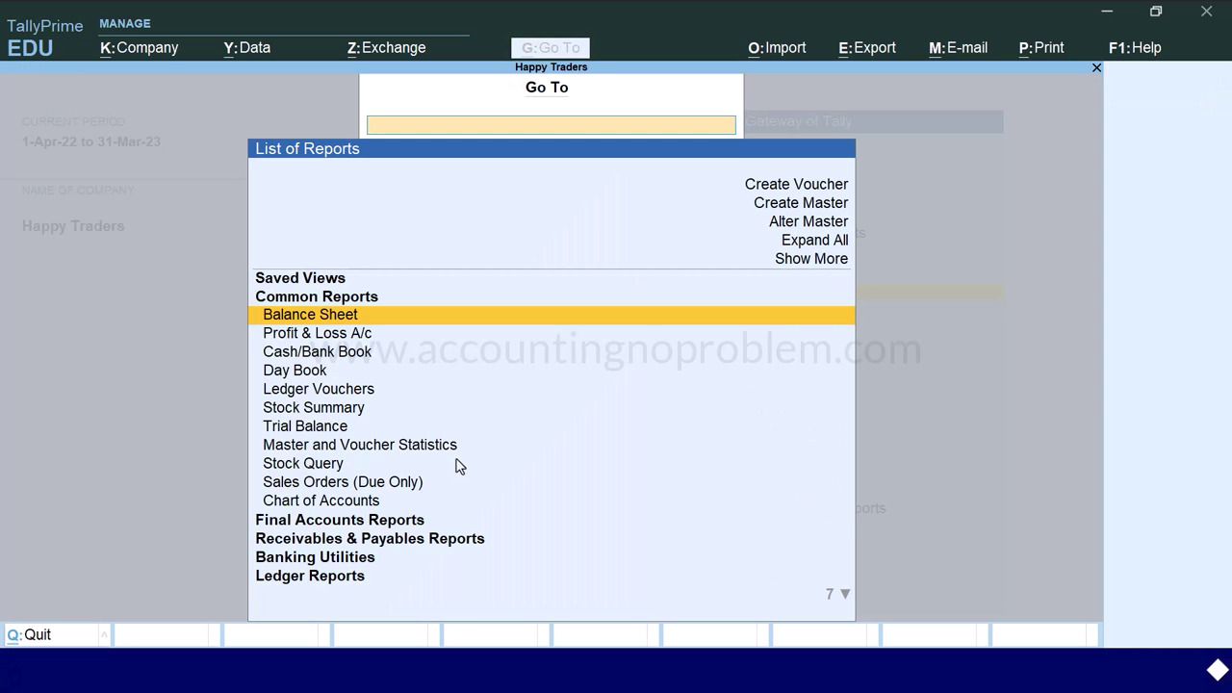
text(Optional)
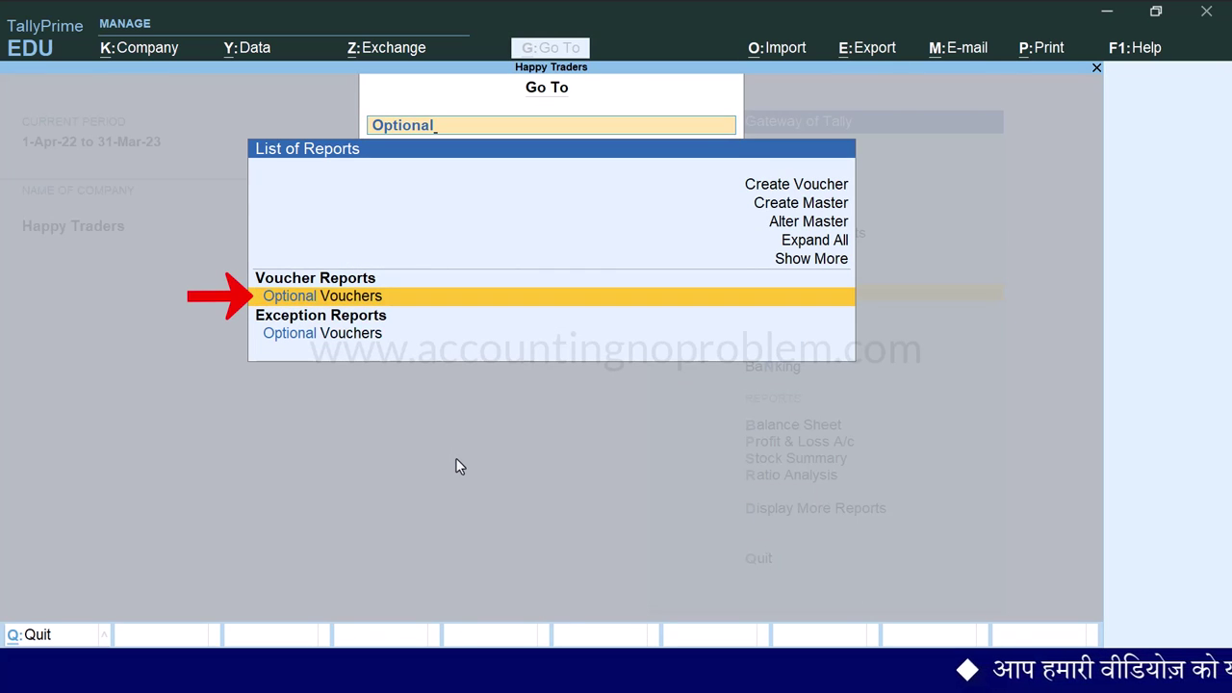
key(Return)
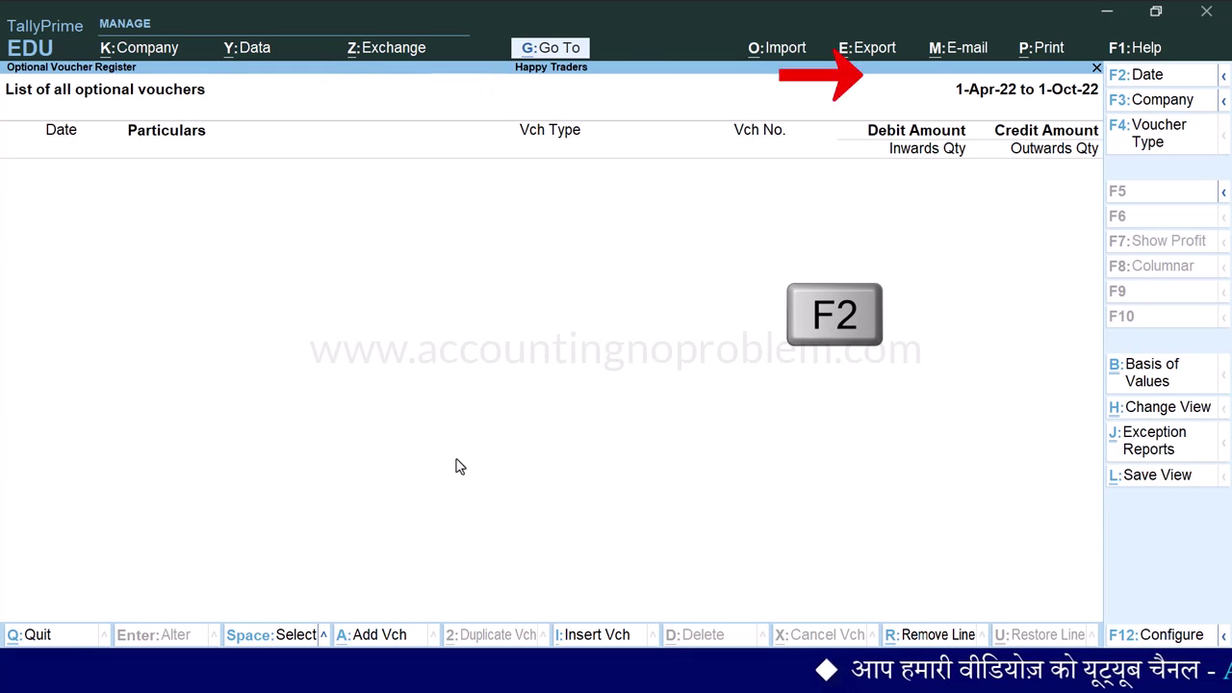
key(F2)
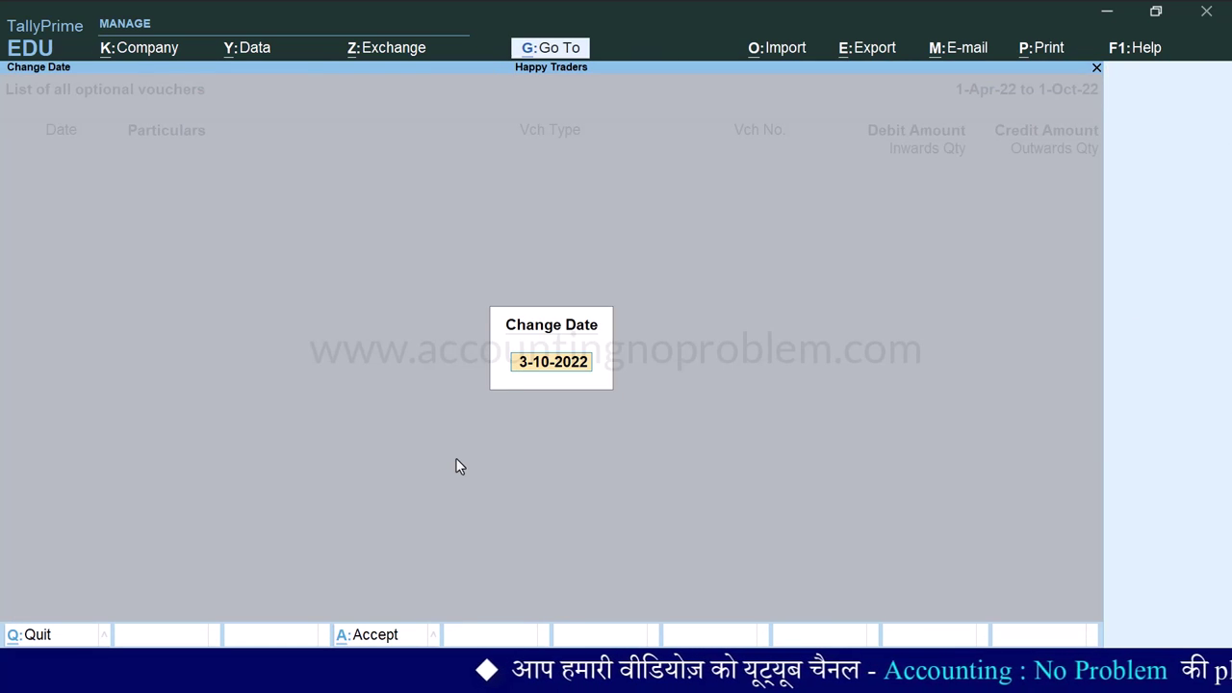
text(2.10)
key(Return)
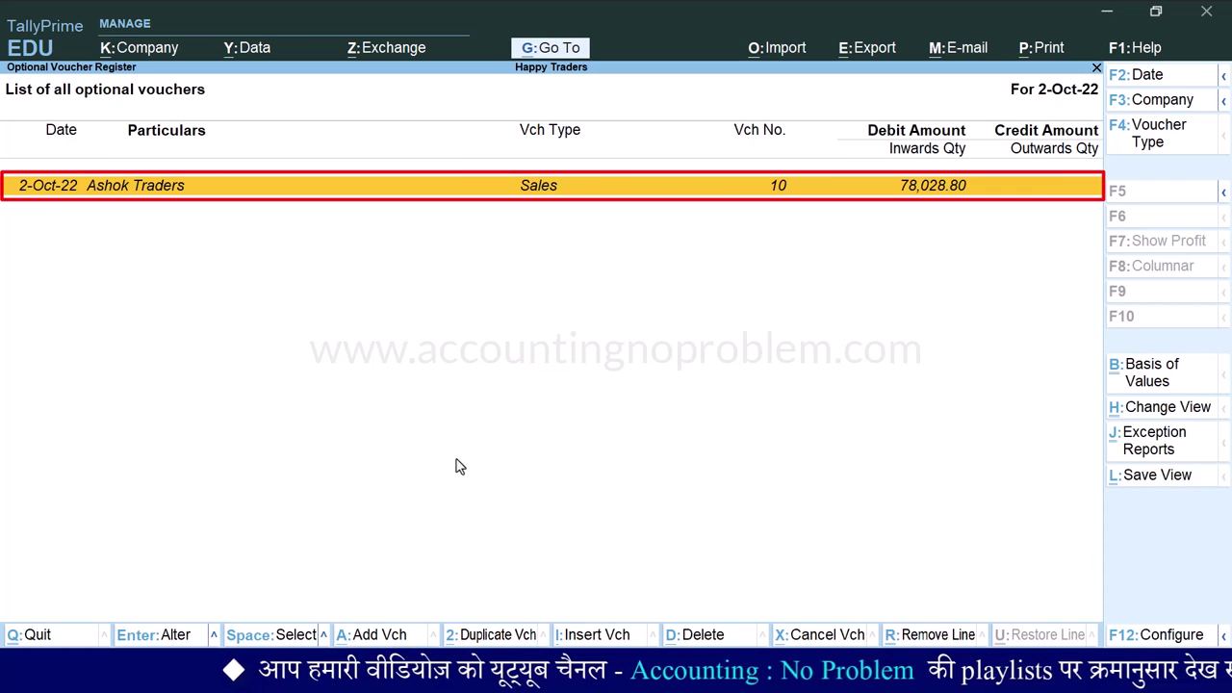
Step: Open the Ashok Traders sales voucher, convert it from optional to regular, and set its date to 2-Oct-22
key(Return)
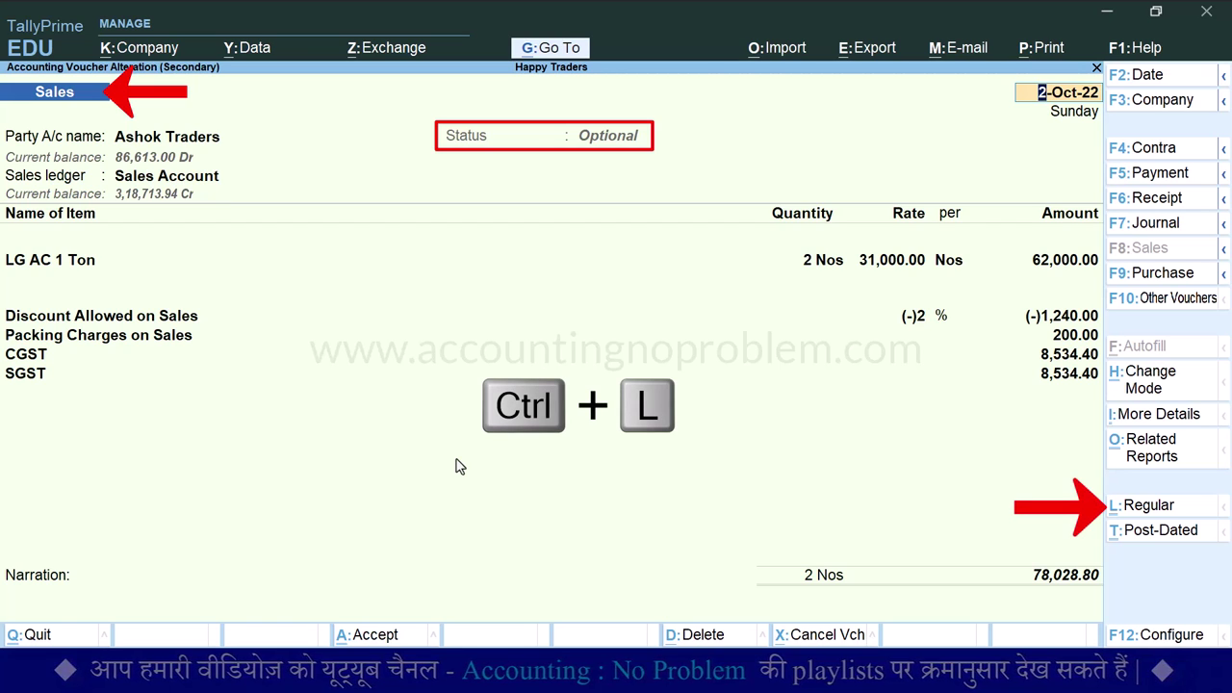
key(ctrl+l)
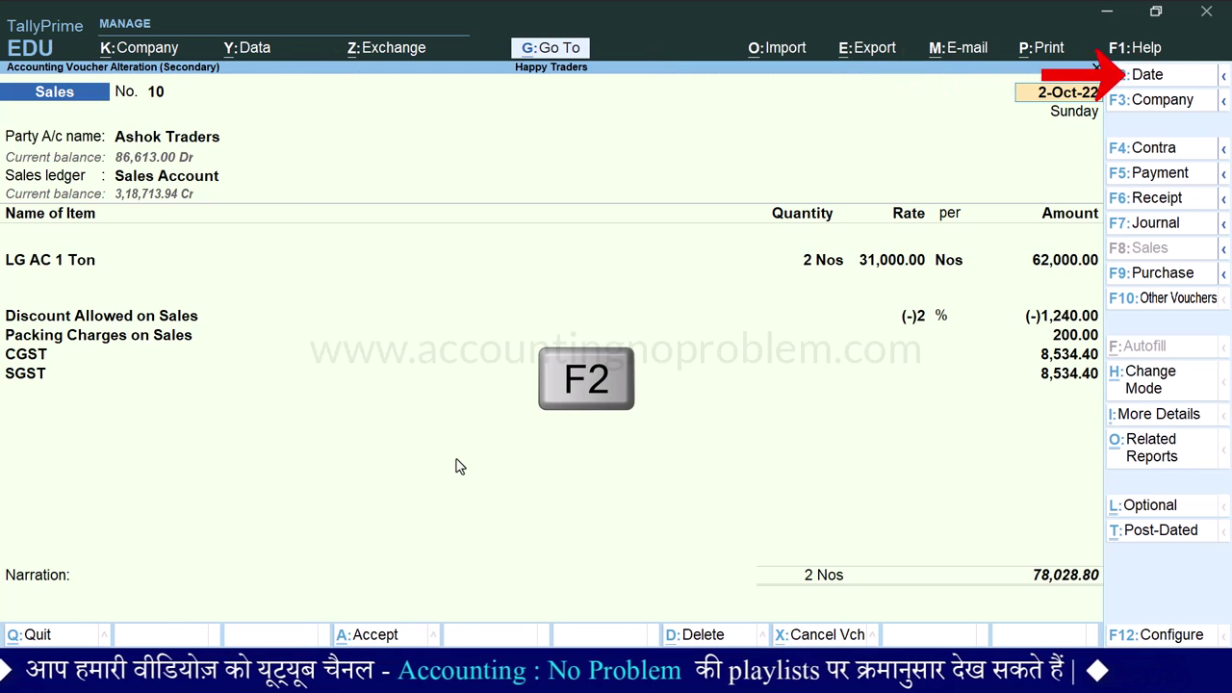
key(F2)
text(2.10)
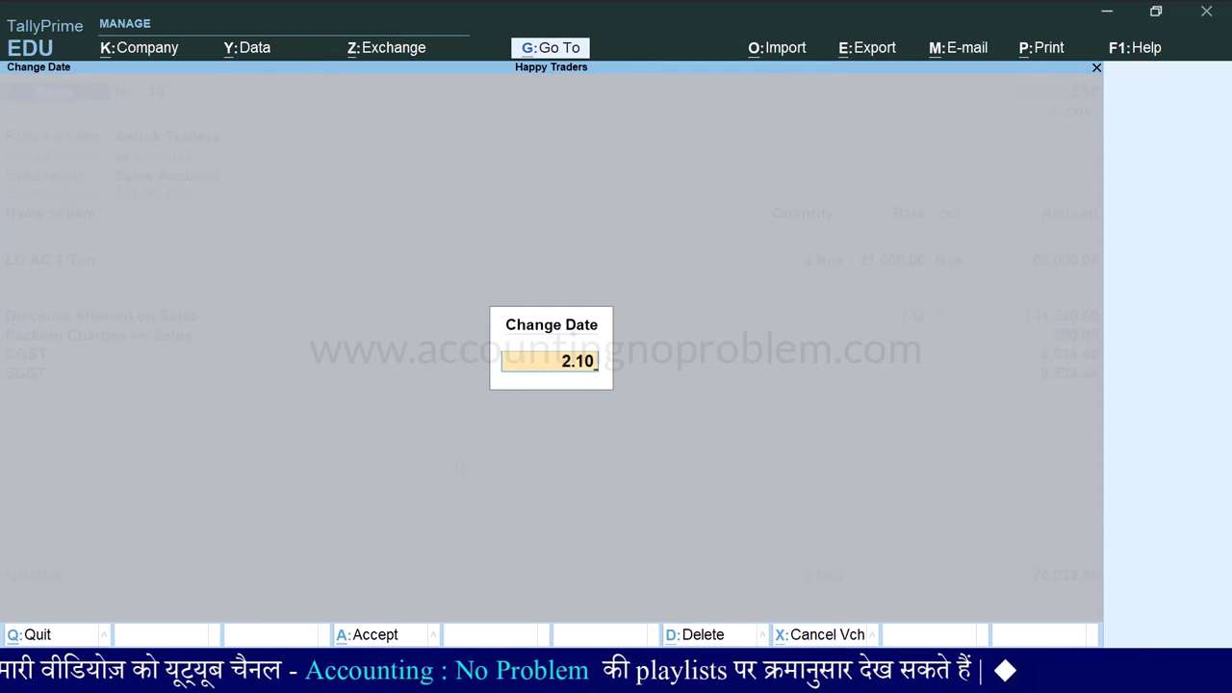
key(Return)
key(Return)
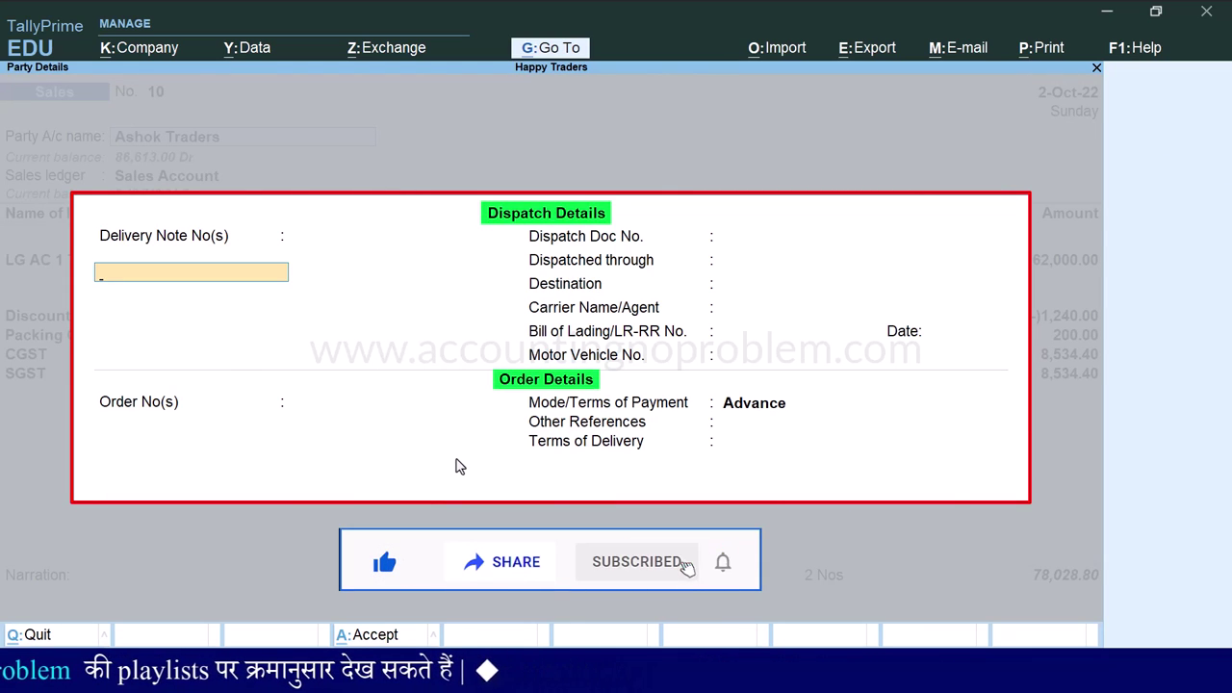
Step: In the dispatch details, enter Ujjain as the destination and MP-09-WW-XX99 as the motor vehicle number, leaving the other fields empty
key(Return)
key(Return)
key(Return)
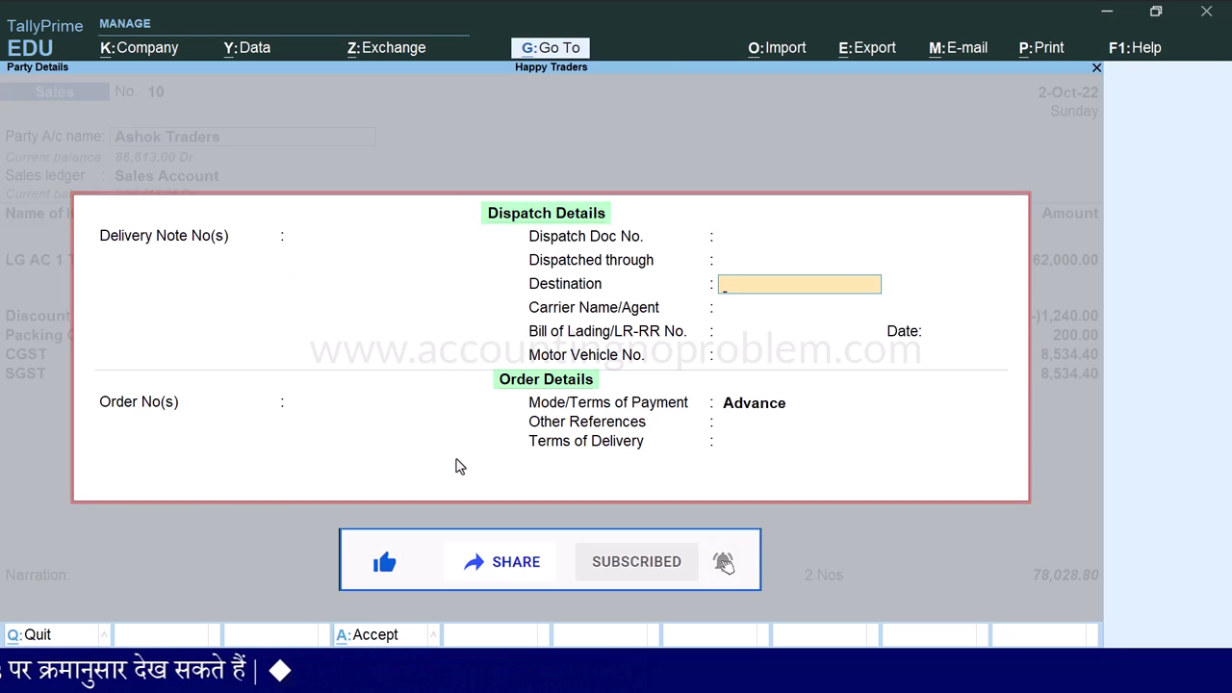
text(Ujjain)
key(Return)
key(Return)
key(Return)
key(Return)
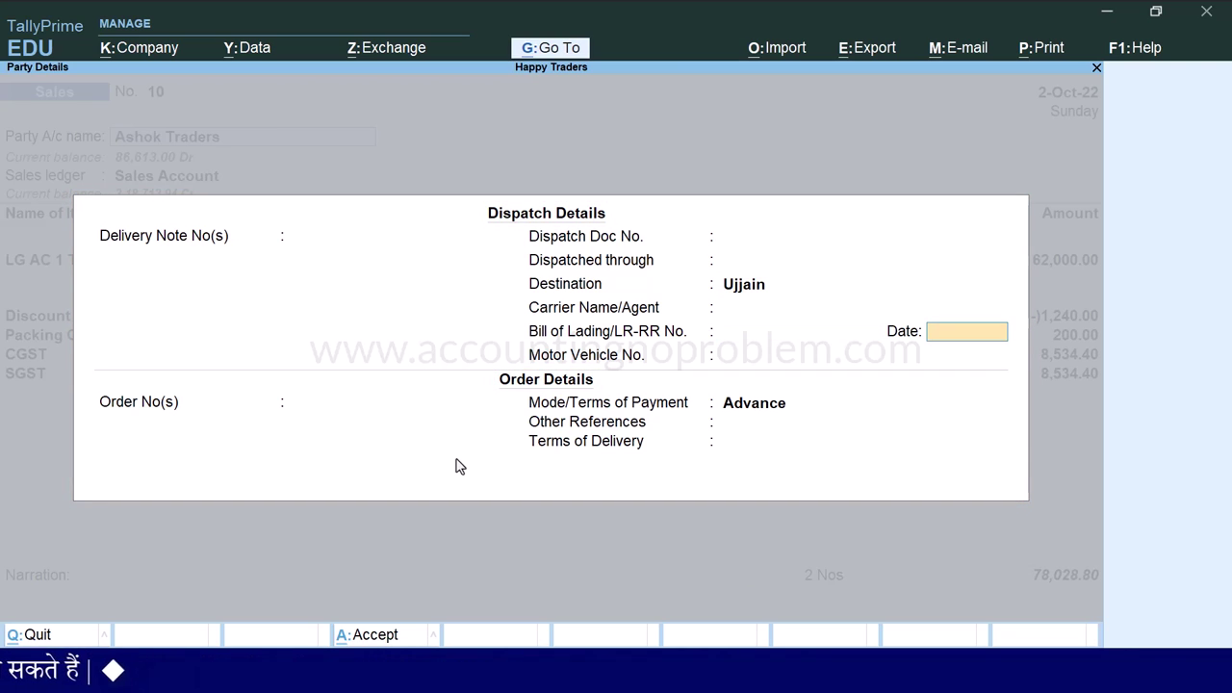
text(MP-09-WW-XX99)
key(Return)
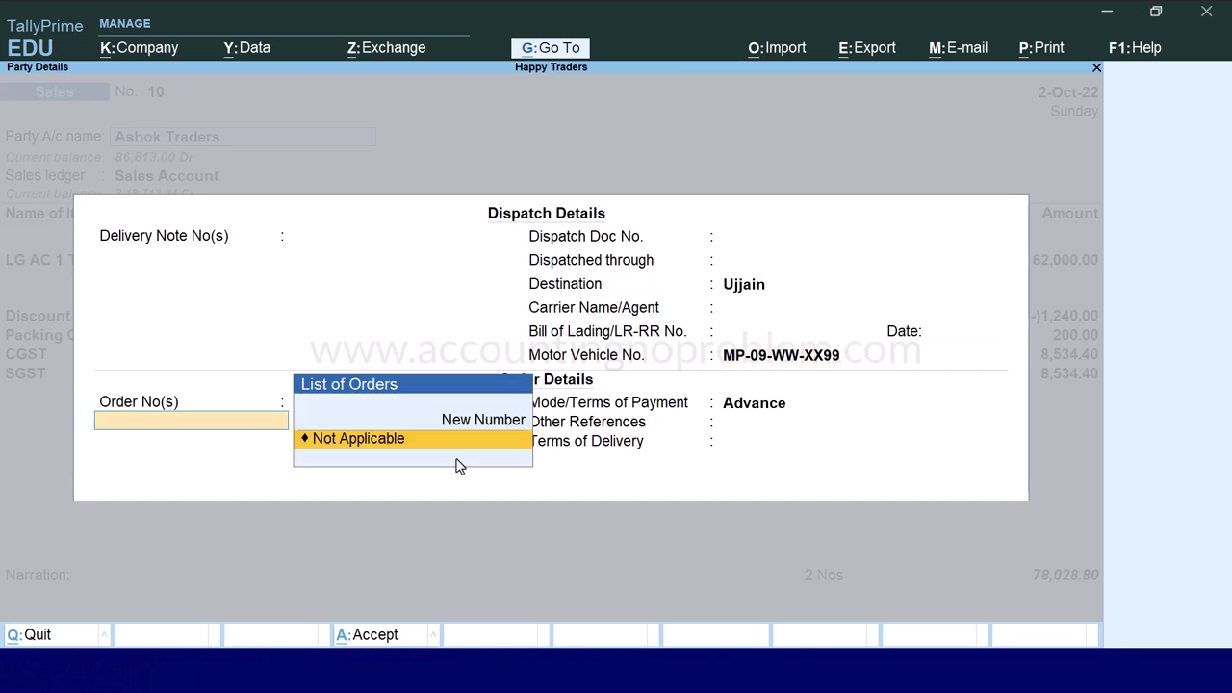
Step: Set the order number to Not Applicable and the payment terms to Against Advance Received, and accept the party details
key(Return)
text(Against Advance Re)
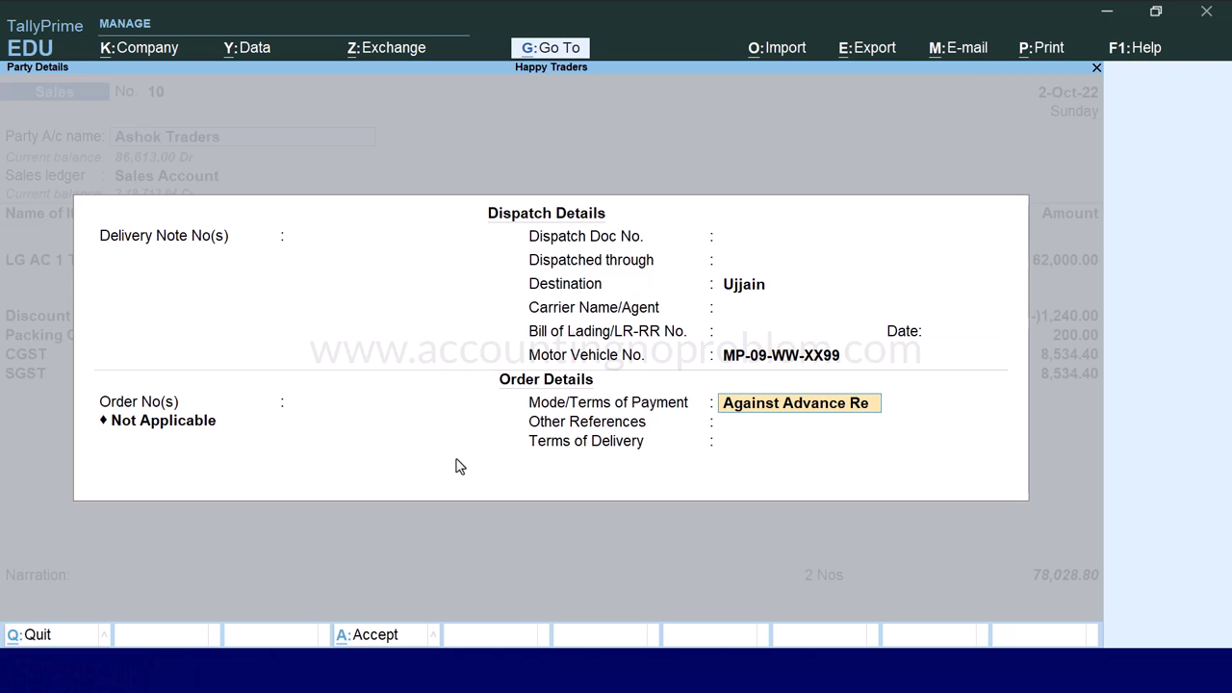
text(ceived)
key(Return)
key(Return)
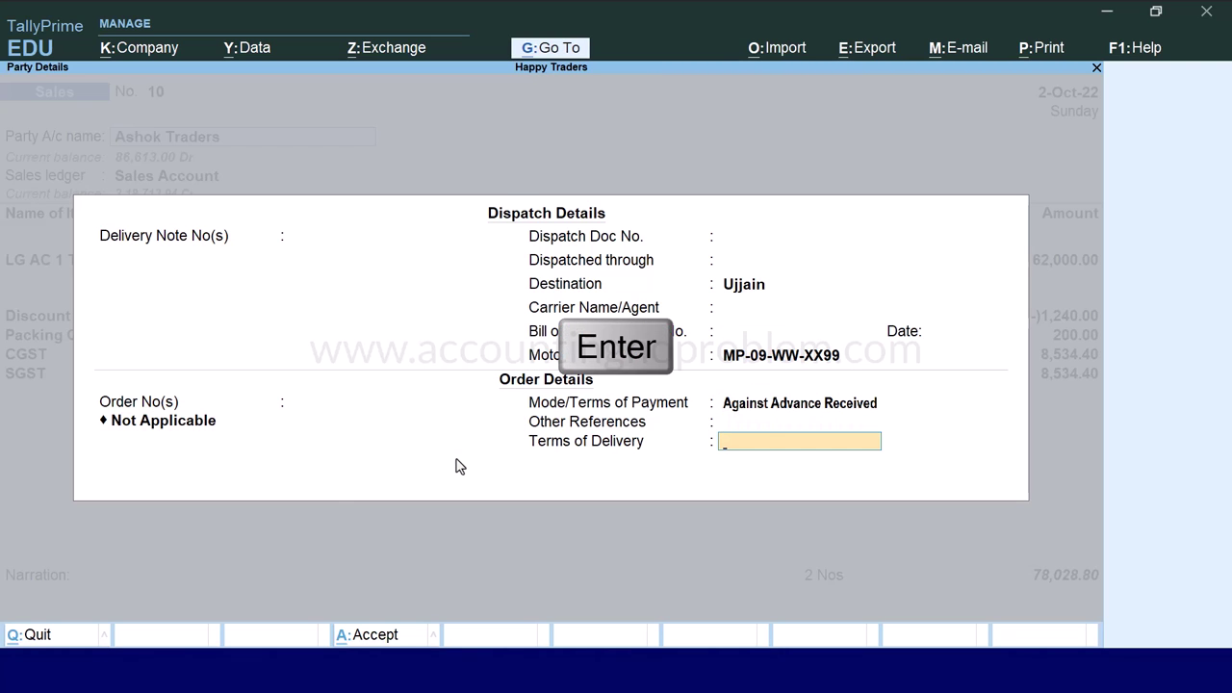
key(Return)
key(ctrl+a)
Step: Keep the existing item allocation and ledger amounts, leave the narration empty, and save the regular sales voucher
key(Return)
key(Return)
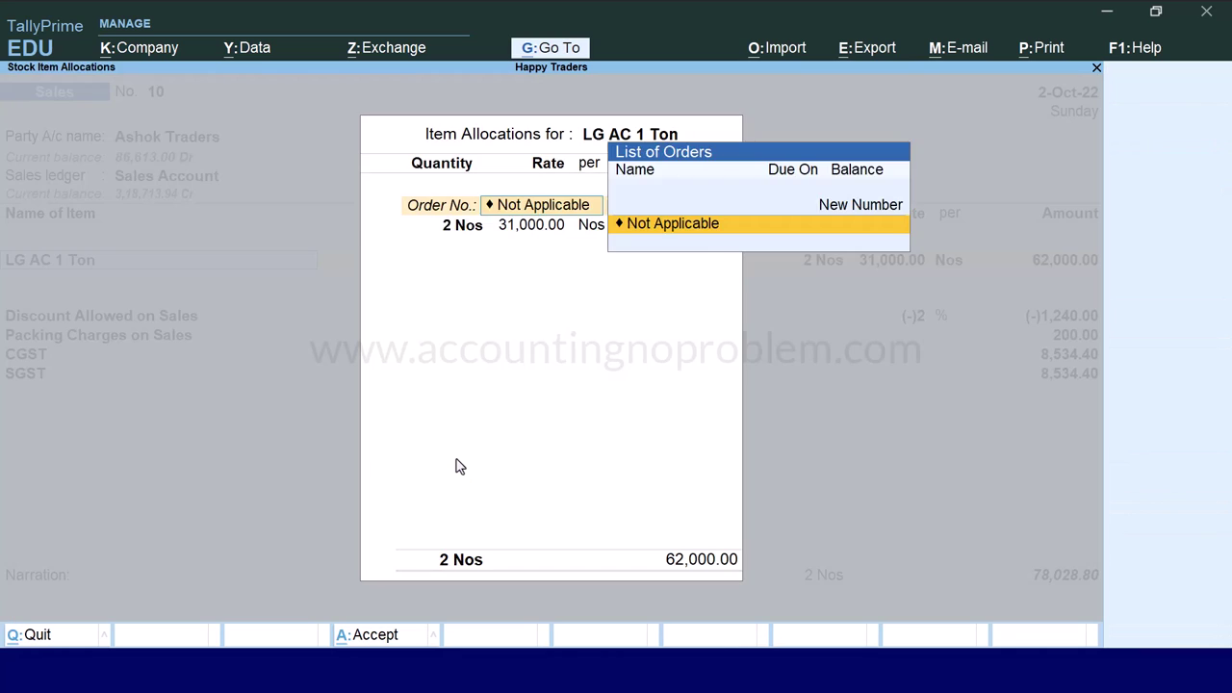
key(Return)
key(Return)
key(Return)
key(Return)
key(Return)
key(Return)
key(Return)
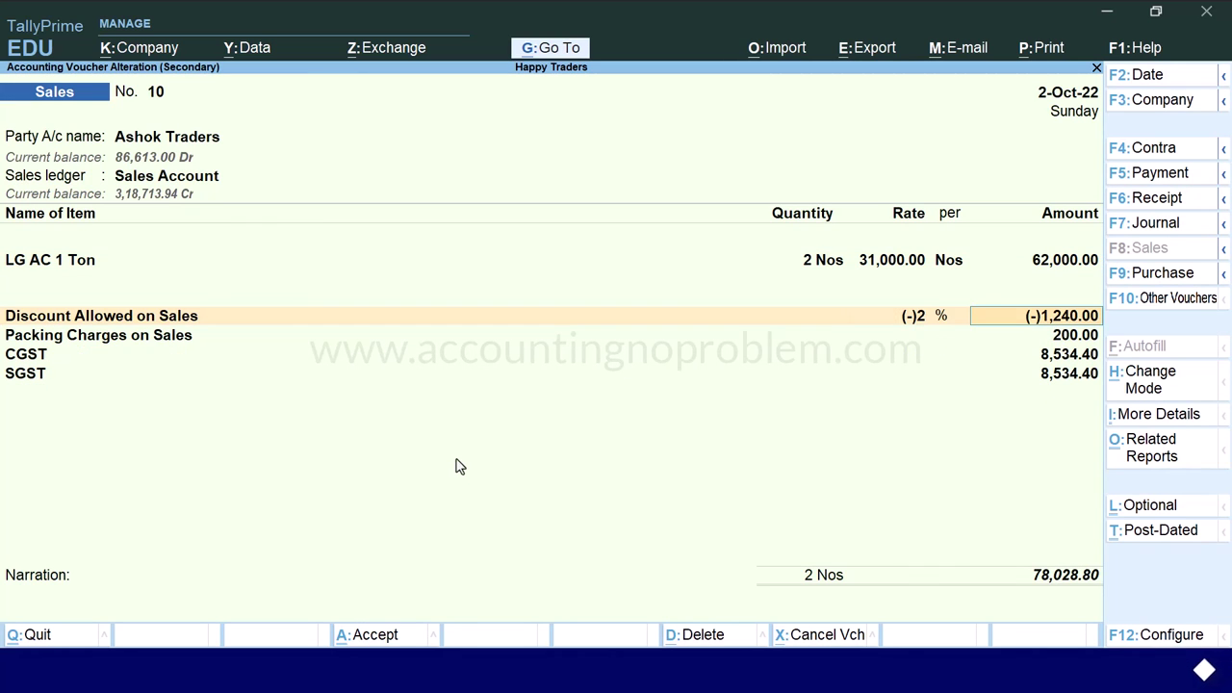
key(Return)
key(Return)
key(Return)
key(Return)
key(Return)
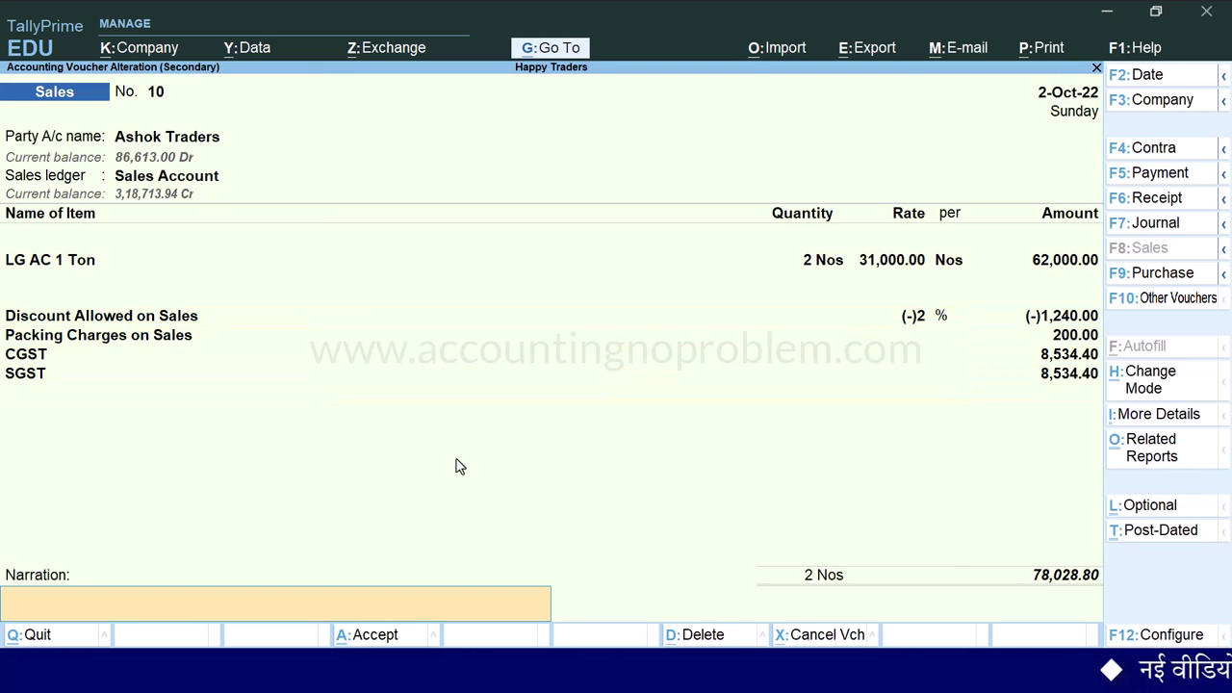
key(Return)
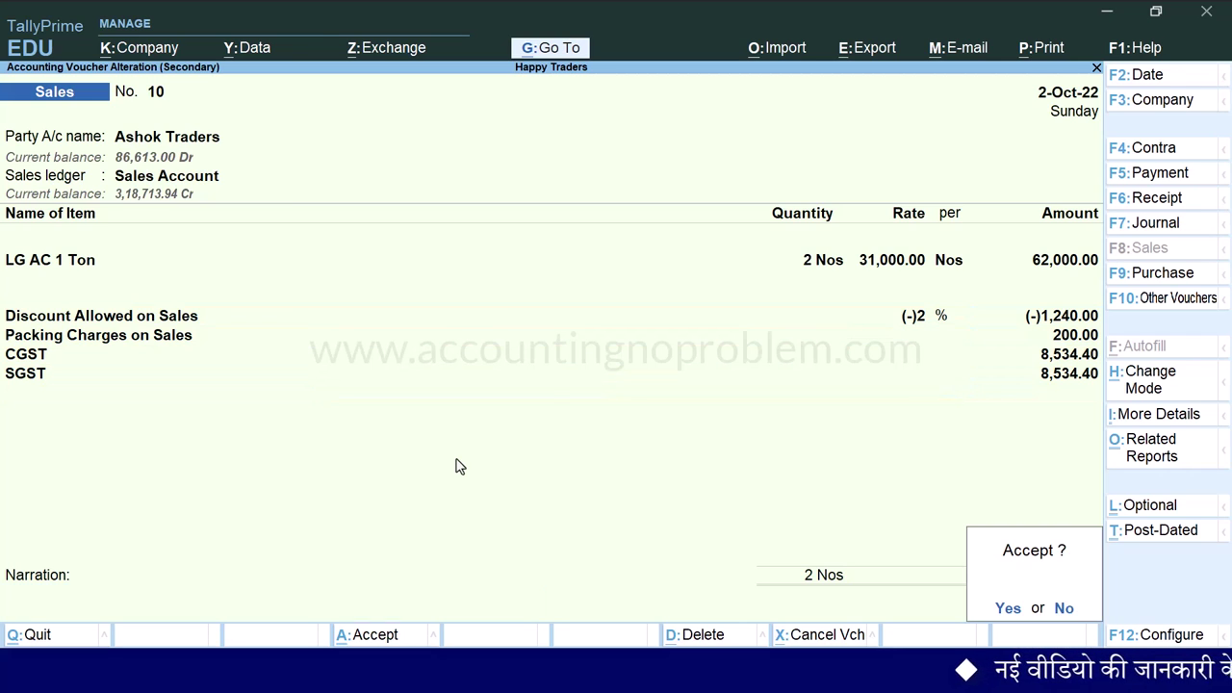
key(Return)
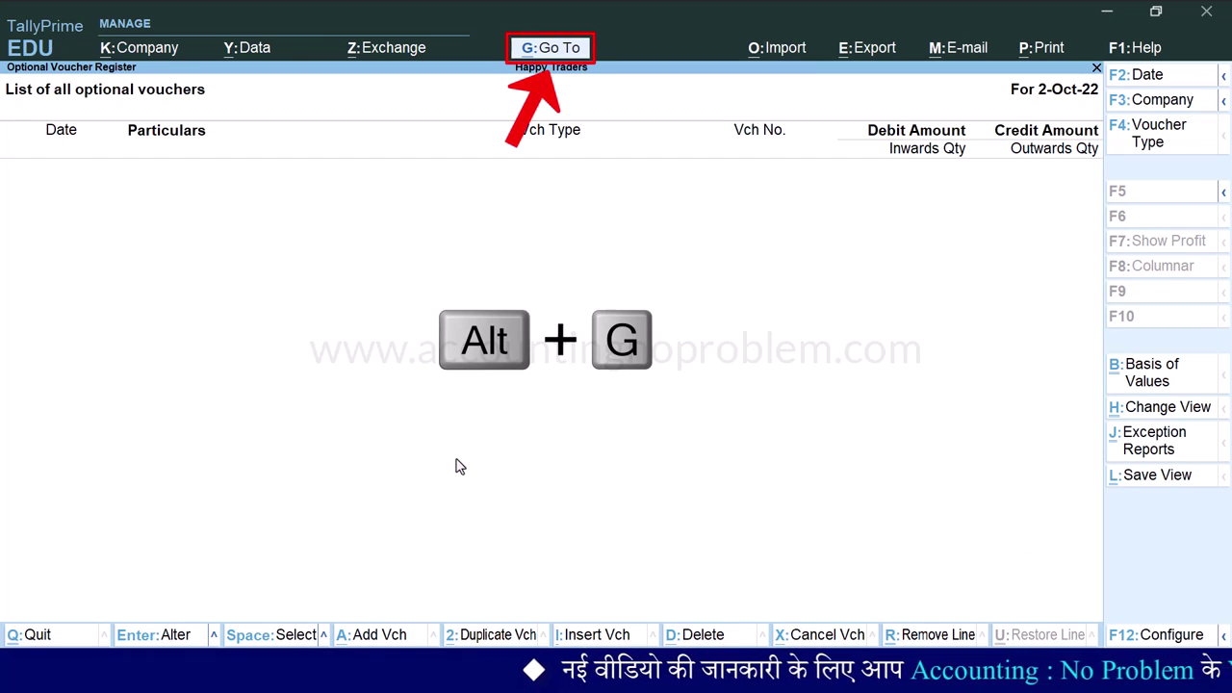
Step: Go to the Day Book for 2-Oct-22 and open the Ashok Traders sales voucher
key(alt+g)
key(Down)
key(Down)
key(Down)
key(Return)
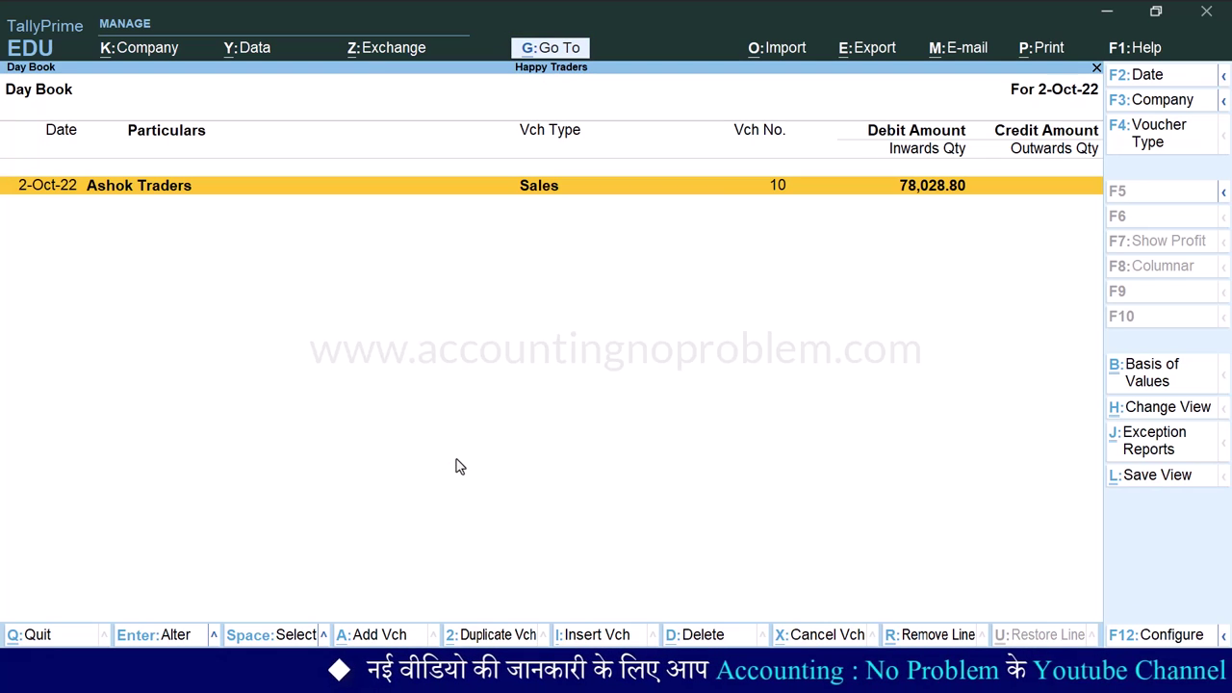
key(Return)
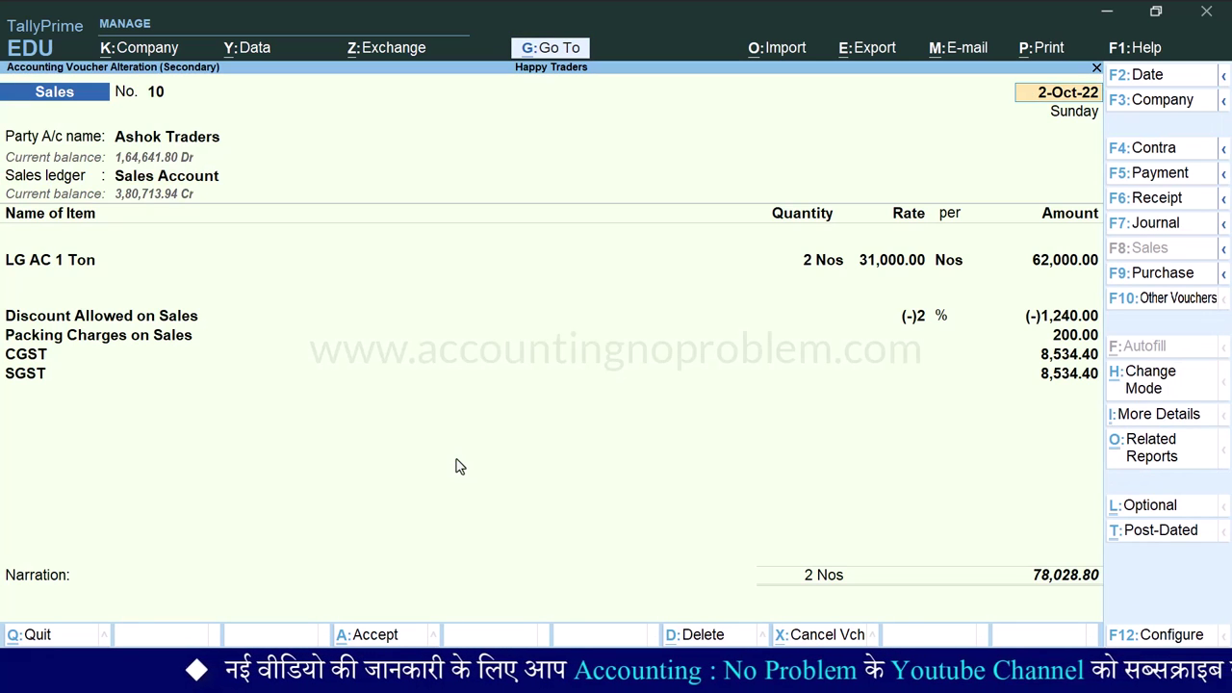
Step: Preview the voucher's printout at enlarged size and examine the invoice title, dispatch details, payment terms and item lines
key(ctrl+p)
key(i)
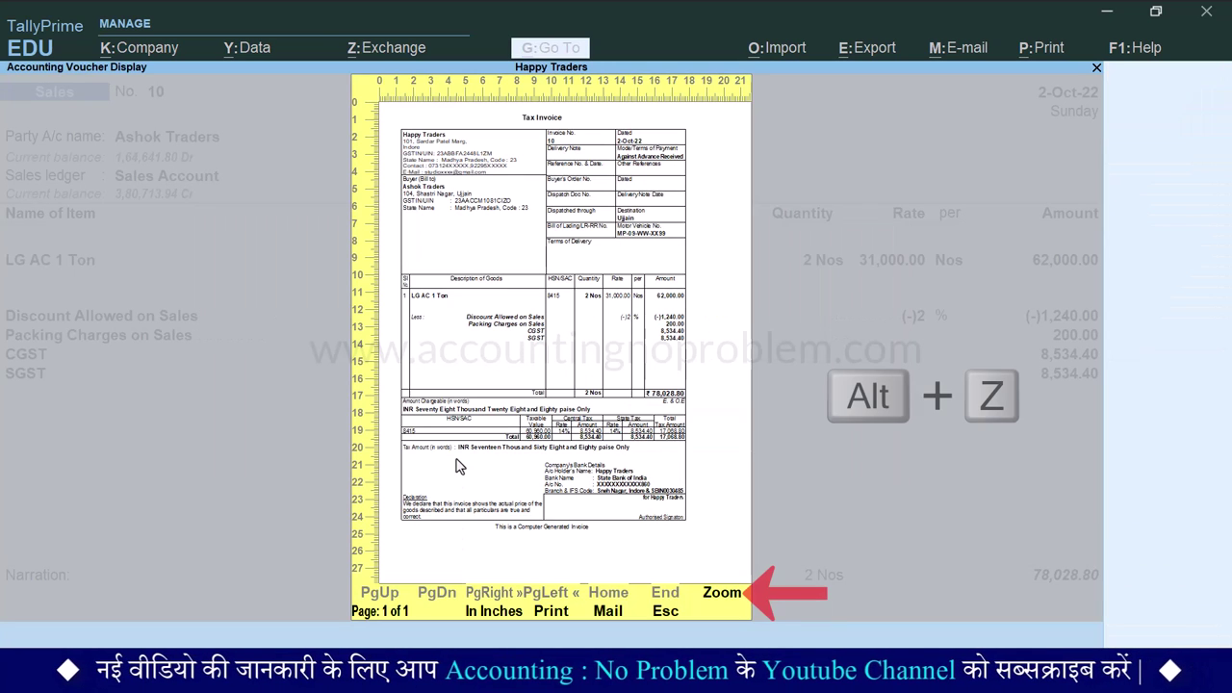
key(alt+z)
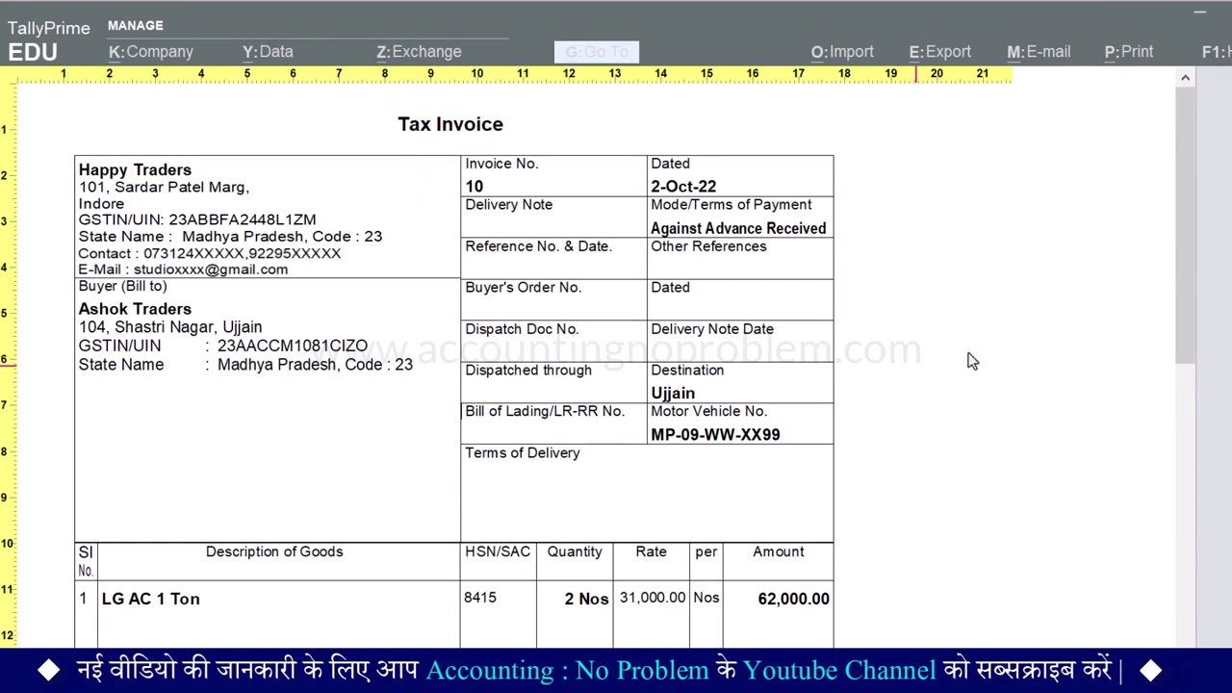
scroll(1184, 182, down, 2)
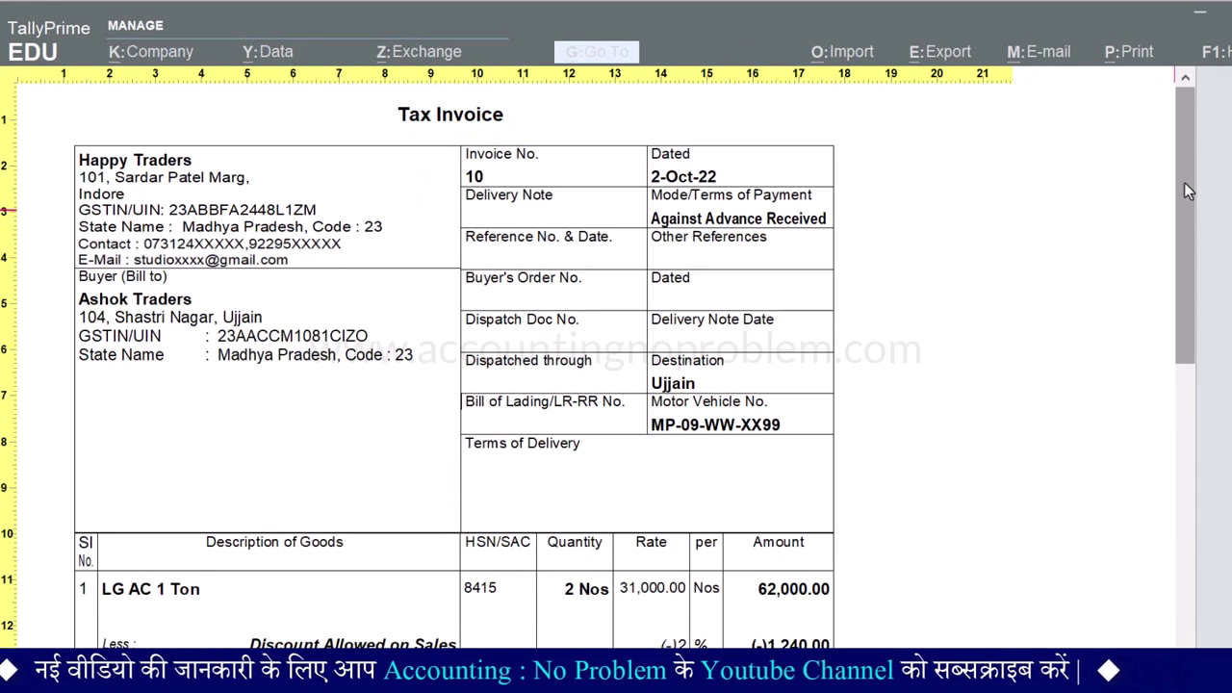
drag(1182, 200, 1193, 169)
drag(1193, 124, 1193, 124)
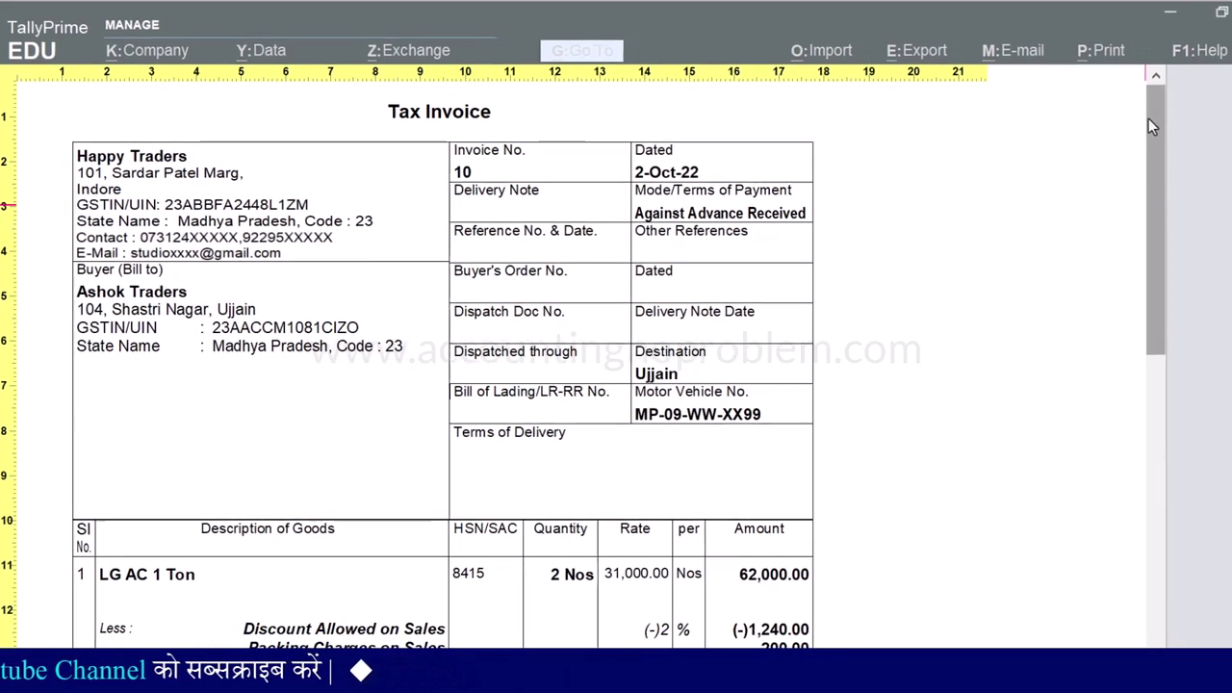